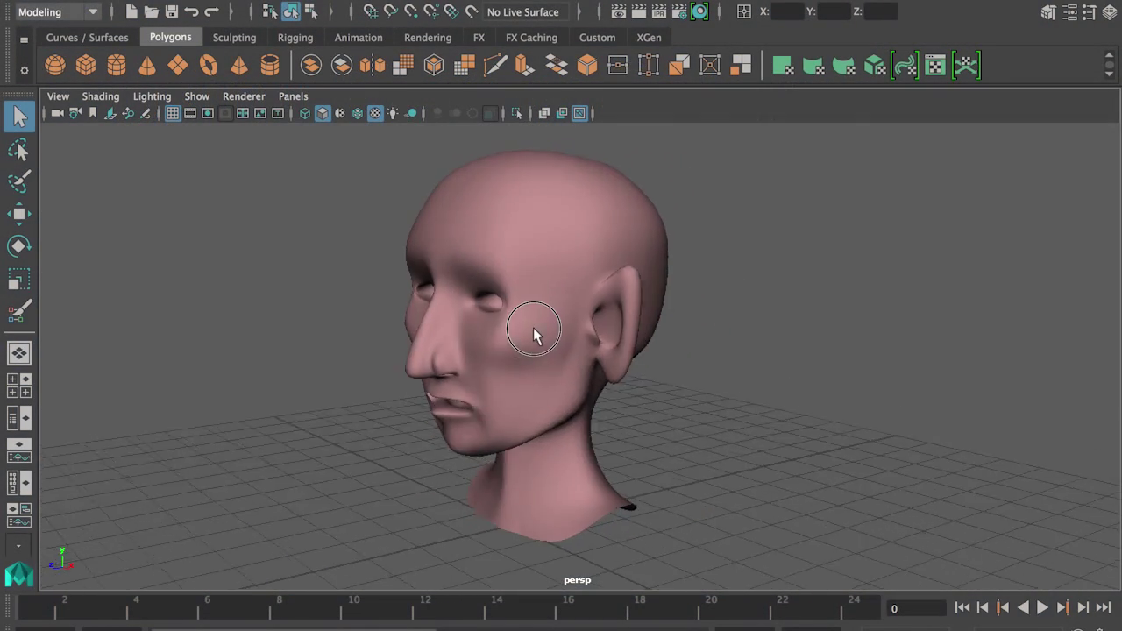
# Select the head mesh and examine its UV layout in the UV Editor, then close the editor
pyautogui.click(579, 293)
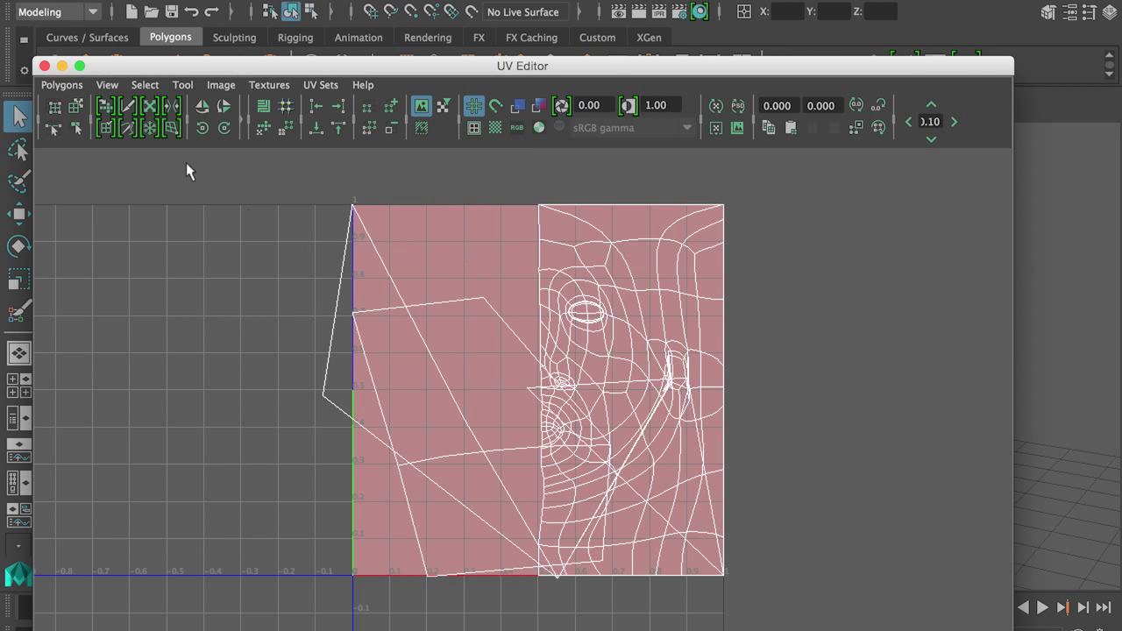
pyautogui.click(45, 67)
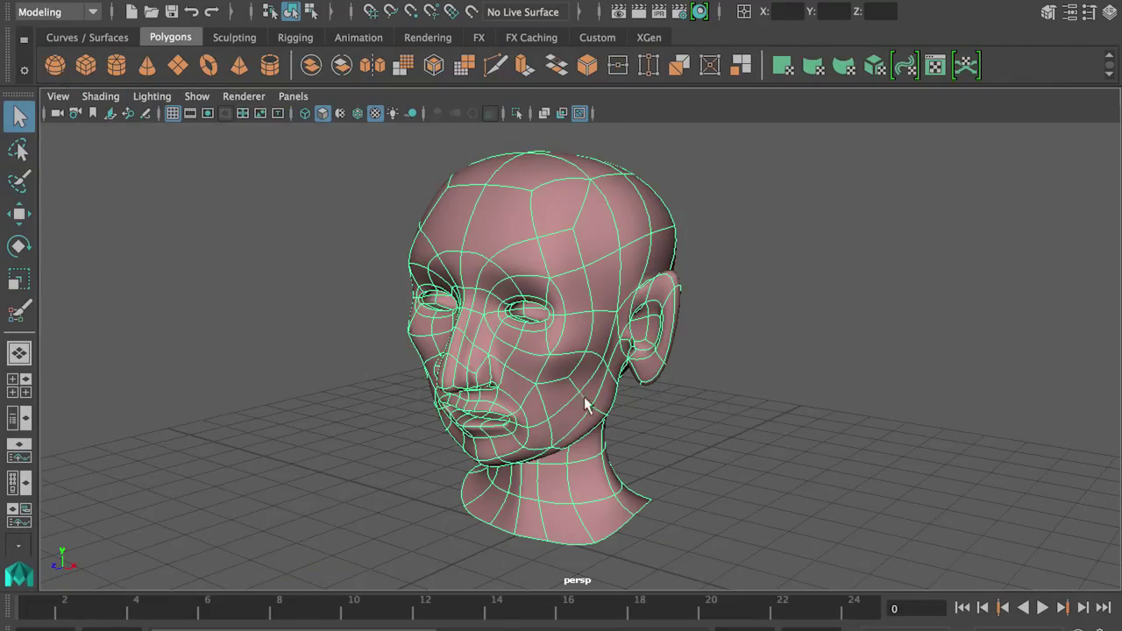
pyautogui.moveTo(544, 381)
pyautogui.keyDown('alt'); pyautogui.mouseDown()
pyautogui.moveTo(689, 375)
pyautogui.moveTo(439, 394)
pyautogui.moveTo(552, 367)
pyautogui.mouseUp(); pyautogui.keyUp('alt')
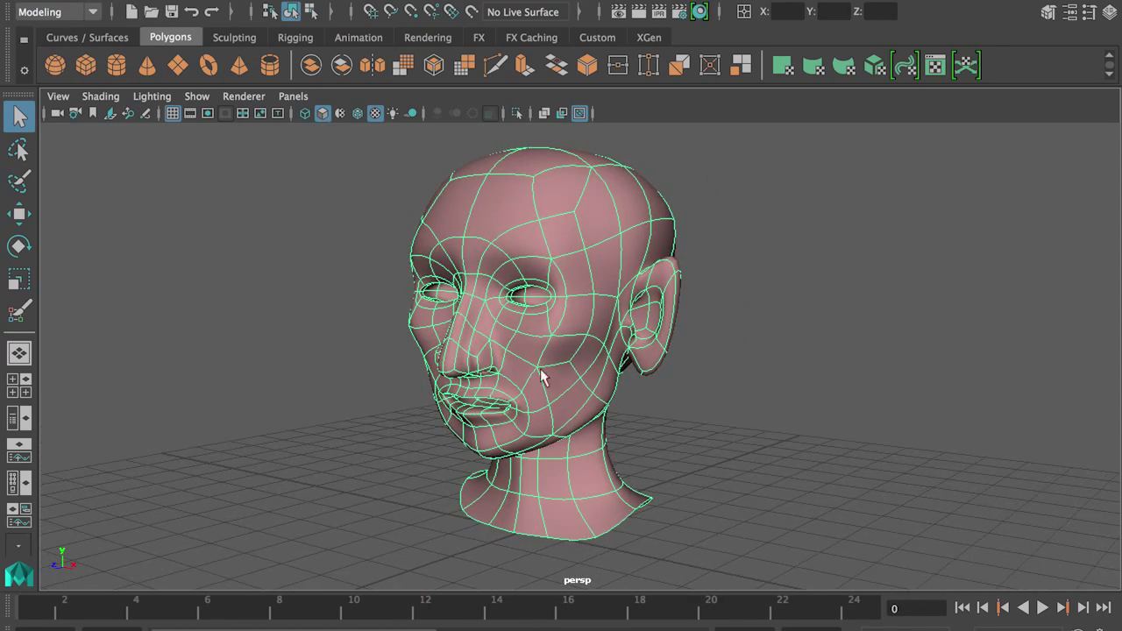
pyautogui.keyDown('alt'); pyautogui.moveTo(541, 377); pyautogui.dragTo(516, 338, button='right'); pyautogui.keyUp('alt')
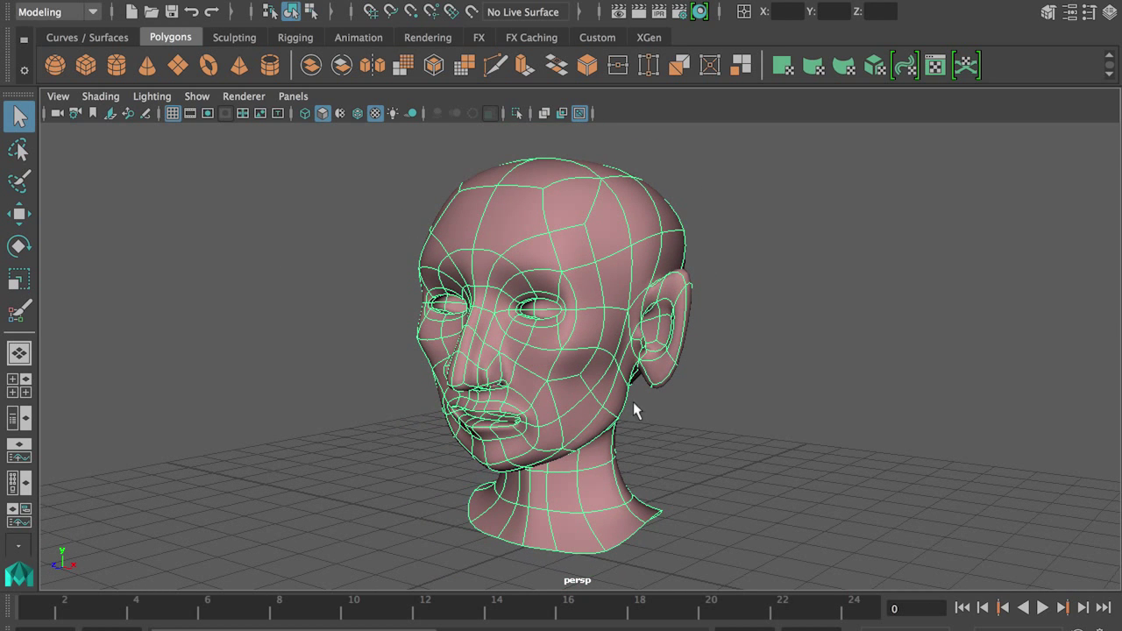
# Open the Paint Vertex Color Tool settings, set the colour to yellow and flood the whole head with it
pyautogui.moveTo(132, 5)
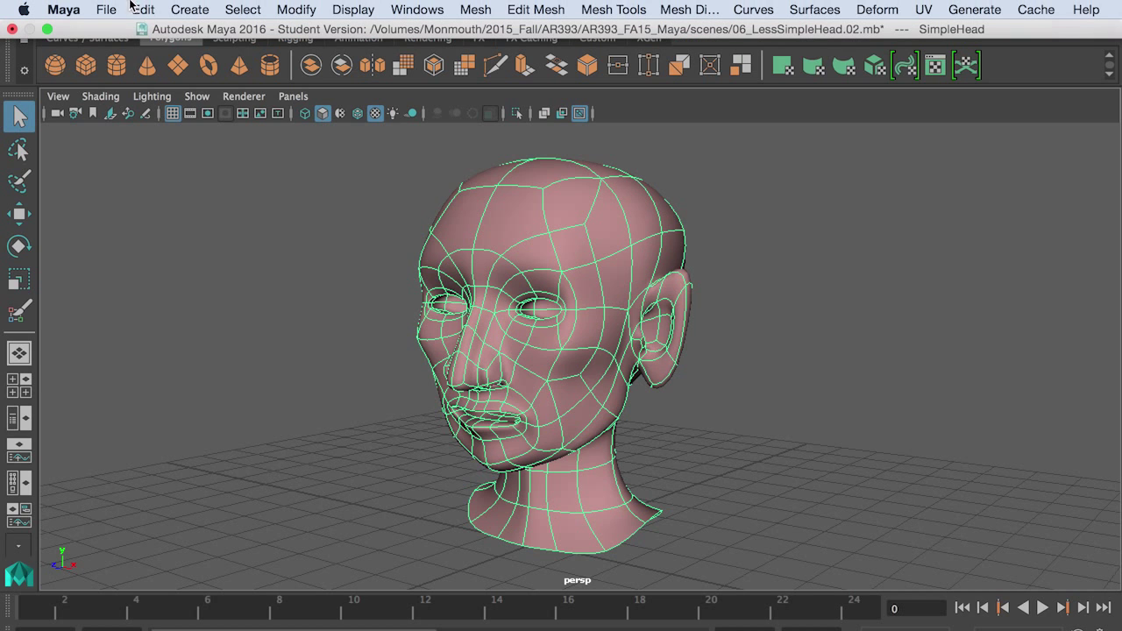
pyautogui.click(690, 9)
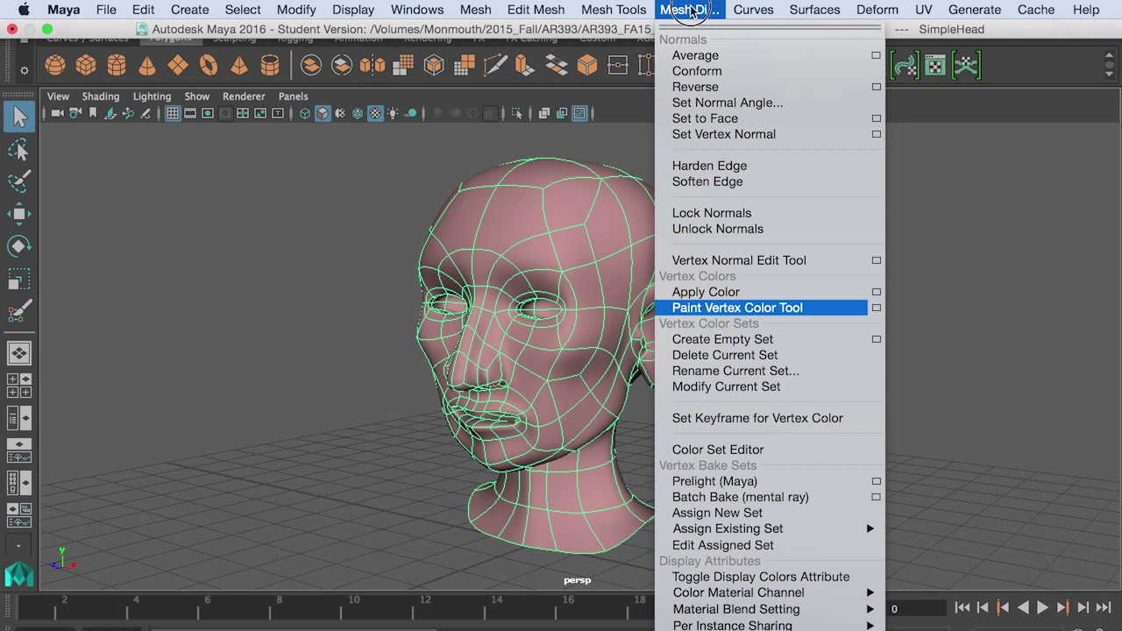
pyautogui.click(877, 308)
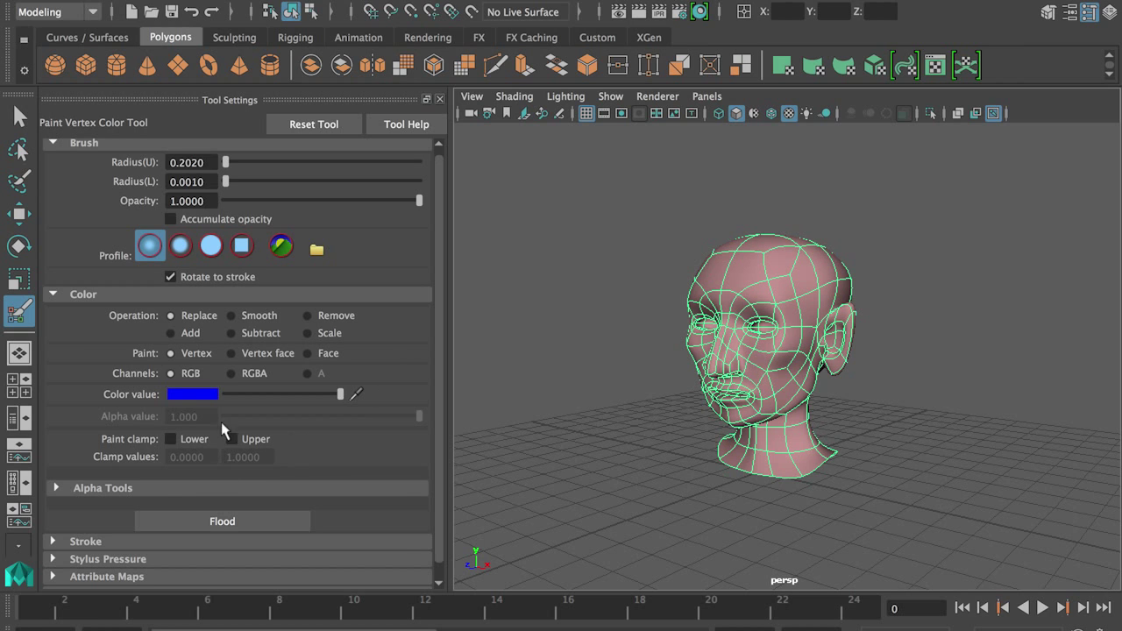
pyautogui.click(205, 396)
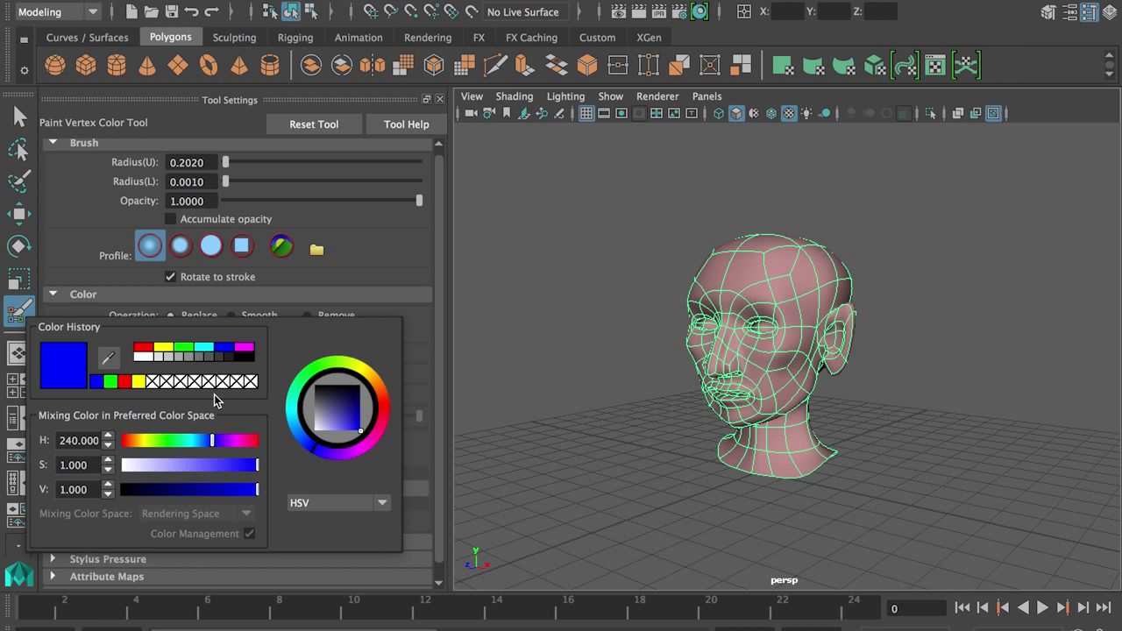
pyautogui.click(165, 347)
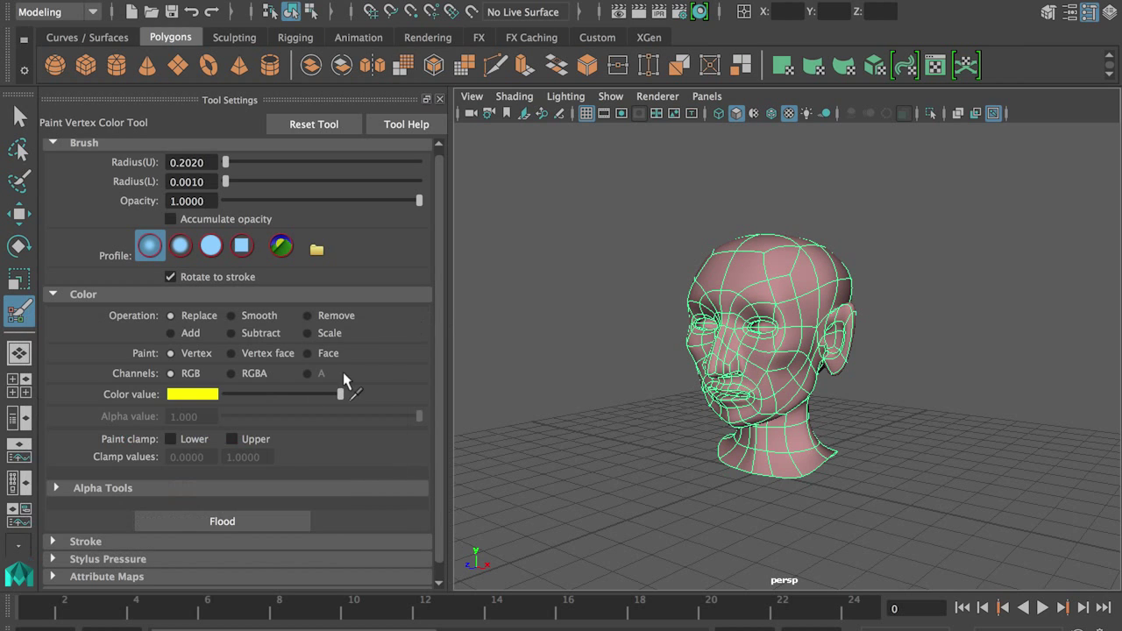
pyautogui.click(235, 520)
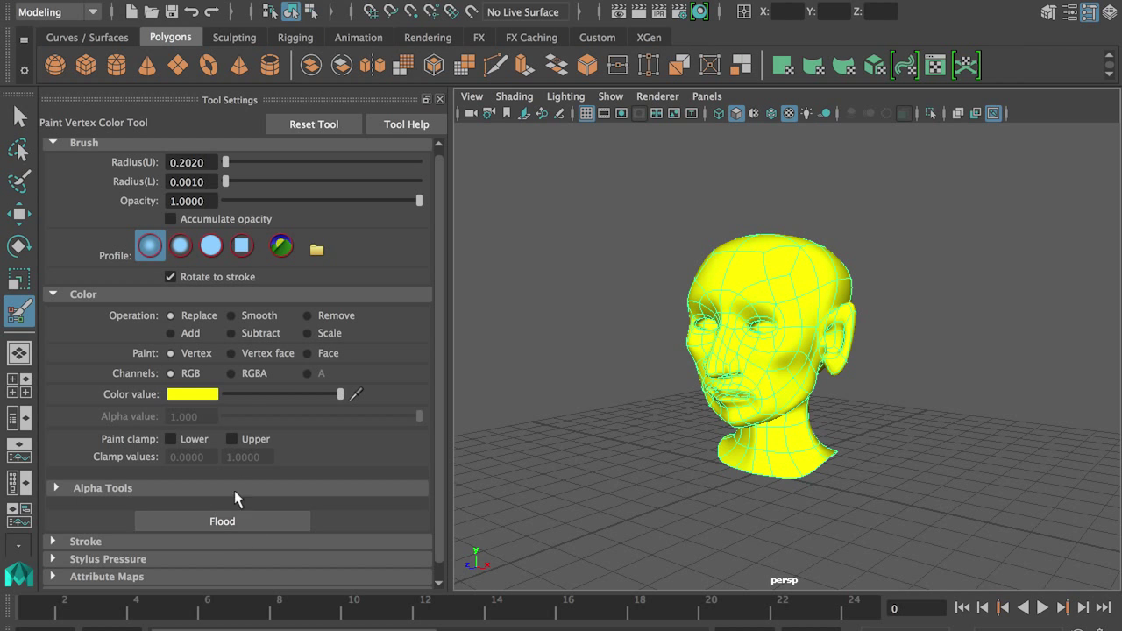
# Change the paint colour to red and brush it onto the vertices of the cheek
pyautogui.click(198, 396)
pyautogui.click(128, 350)
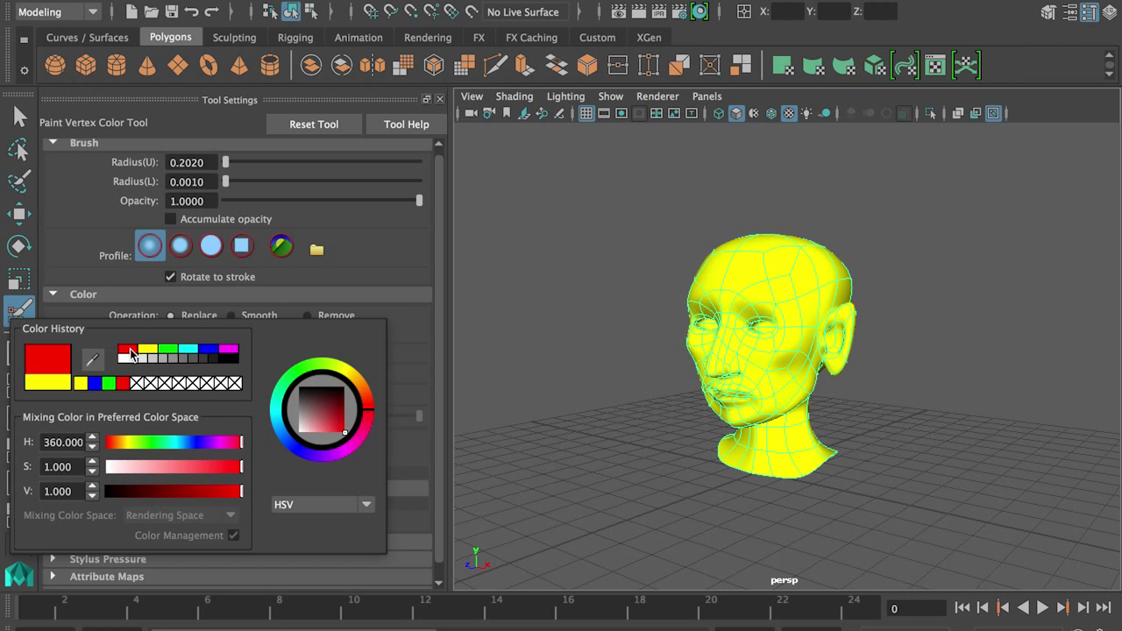
pyautogui.scroll(6, 712, 387)
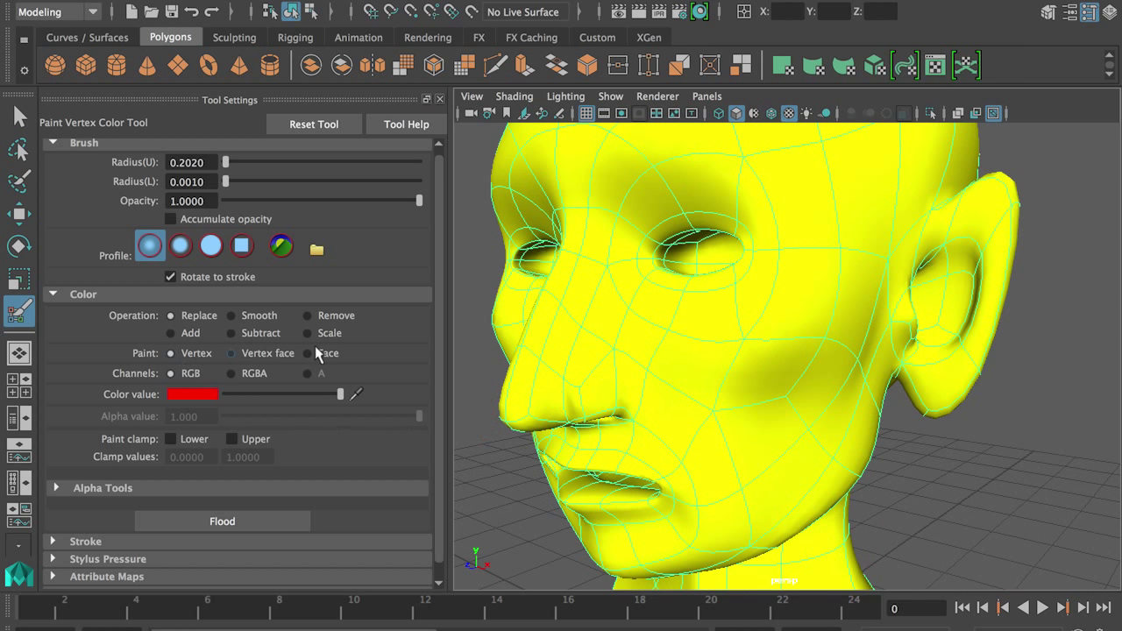
pyautogui.moveTo(714, 401)
pyautogui.mouseDown()
pyautogui.moveTo(723, 363)
pyautogui.moveTo(797, 369)
pyautogui.moveTo(764, 409)
pyautogui.moveTo(784, 350)
pyautogui.mouseUp()
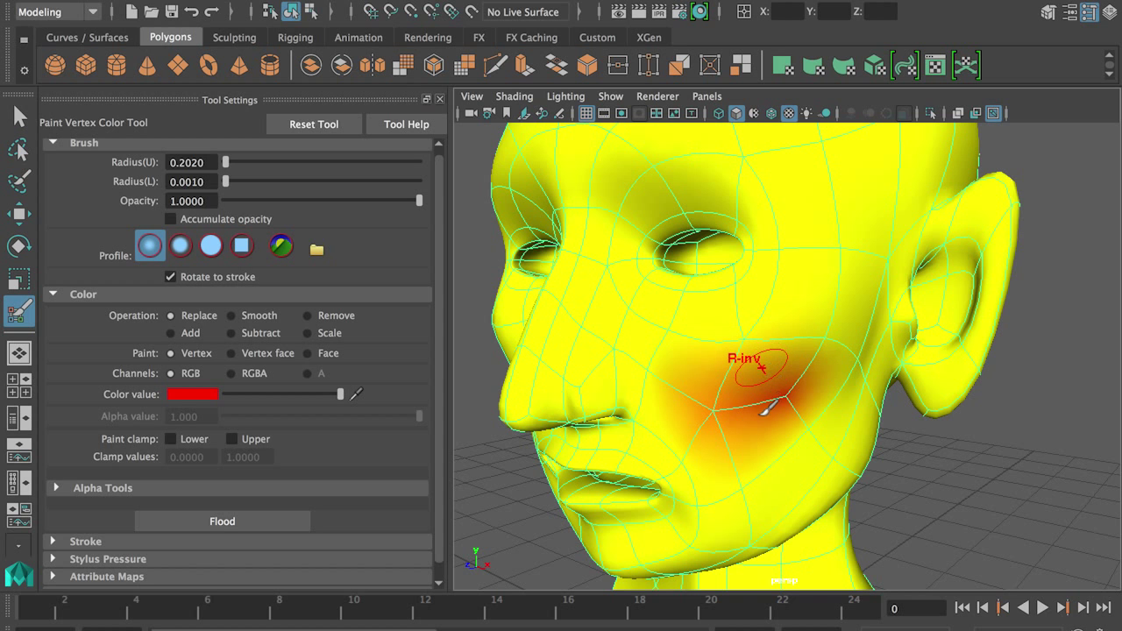
# Brush red onto the vertices of the upper forehead and down the temple towards the painted cheek
pyautogui.keyDown('alt'); pyautogui.moveTo(764, 333); pyautogui.dragTo(769, 483); pyautogui.keyUp('alt')
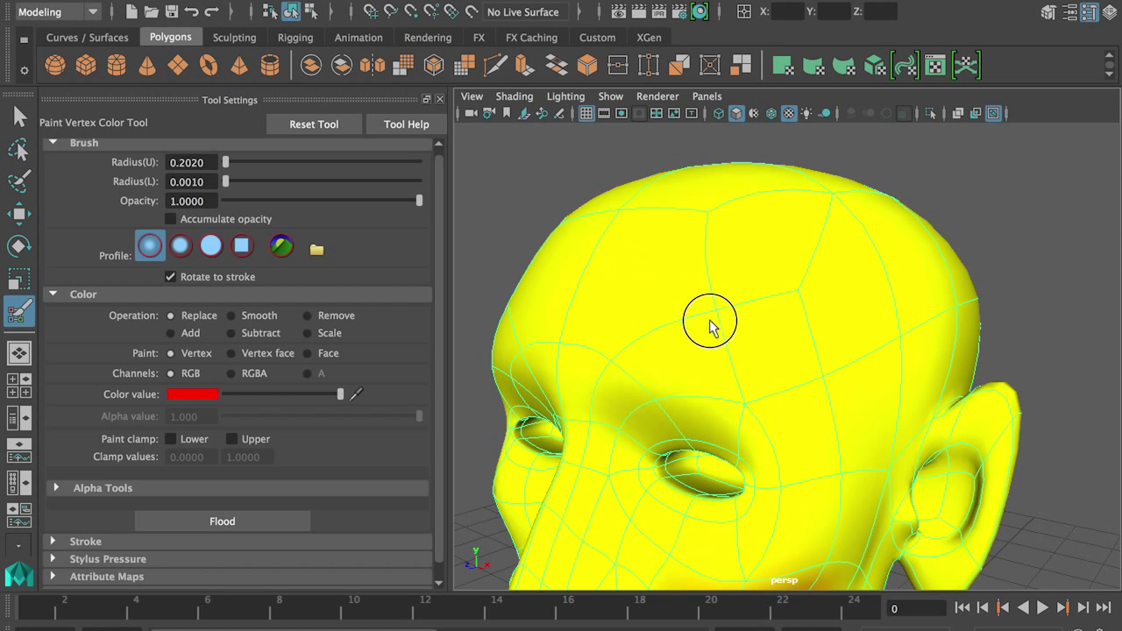
pyautogui.moveTo(710, 323)
pyautogui.mouseDown()
pyautogui.moveTo(719, 300)
pyautogui.moveTo(818, 297)
pyautogui.mouseUp()
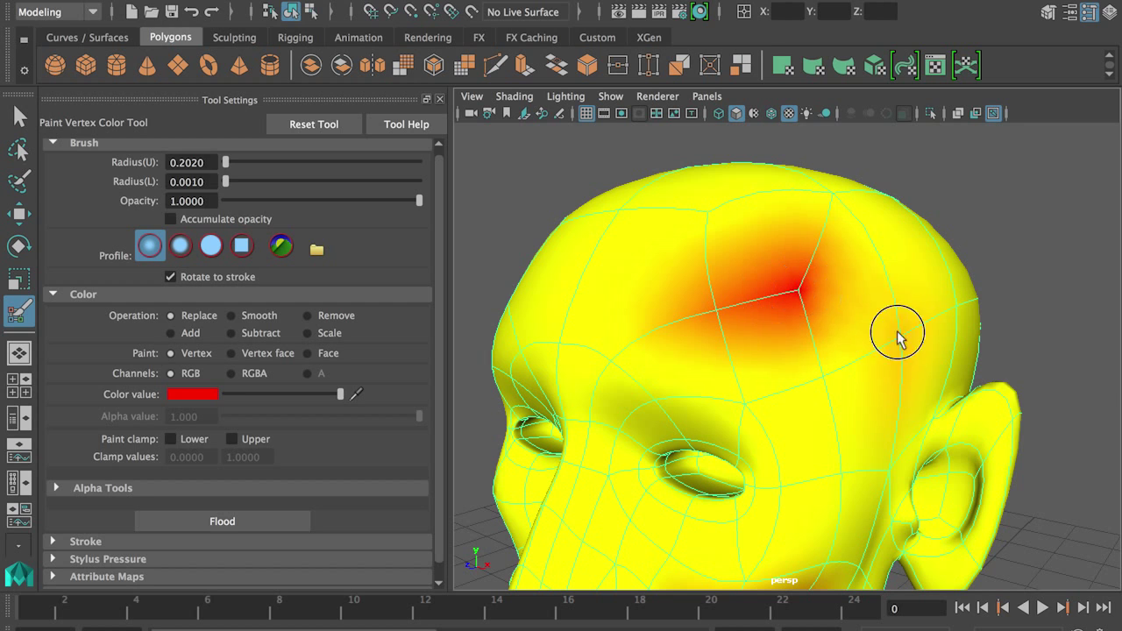
pyautogui.click(898, 333)
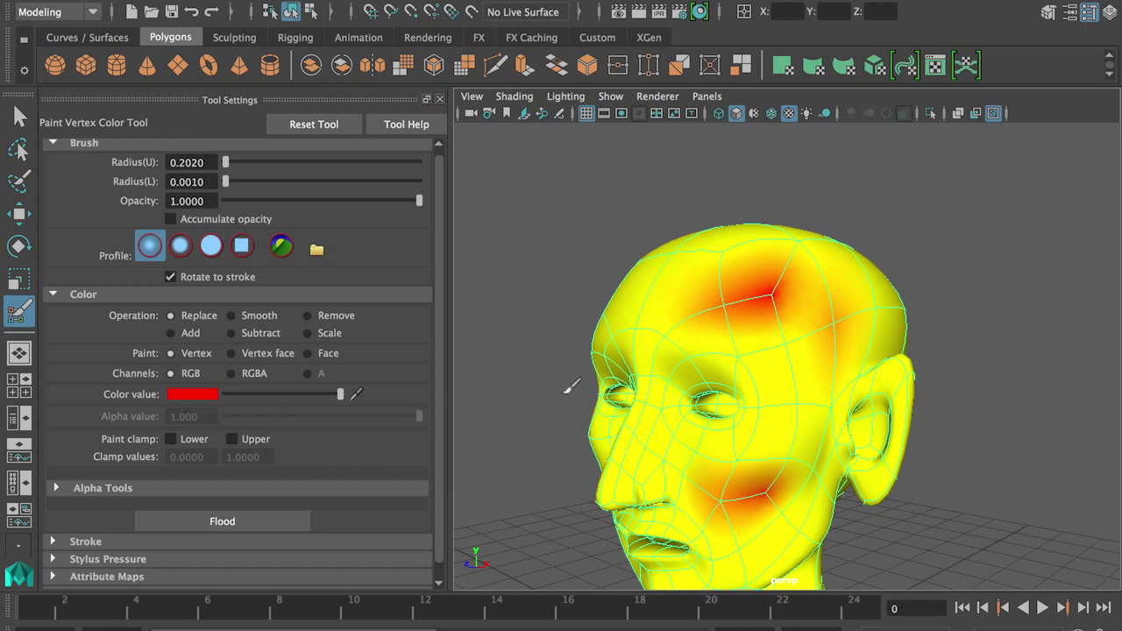
pyautogui.moveTo(779, 302); pyautogui.dragTo(789, 368)
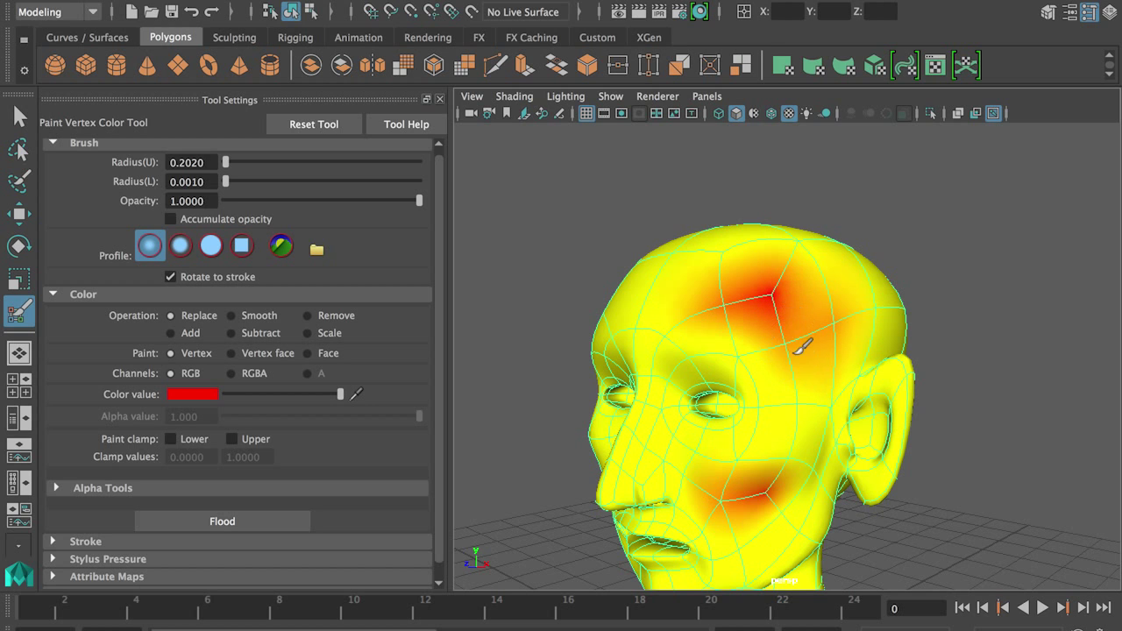
pyautogui.moveTo(796, 428)
pyautogui.mouseDown()
pyautogui.moveTo(791, 466)
pyautogui.moveTo(794, 371)
pyautogui.moveTo(789, 450)
pyautogui.moveTo(722, 302)
pyautogui.mouseUp()
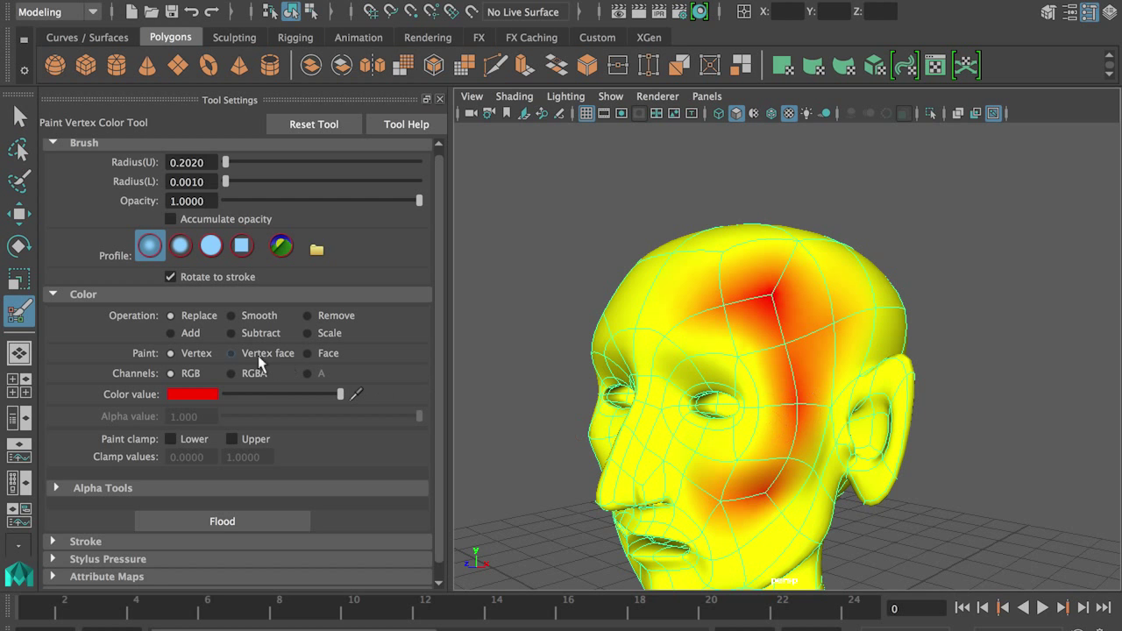
# Switch painting to Face and colour a vertical strip of faces red on the opposite temple, between eye and ear
pyautogui.click(307, 353)
pyautogui.moveTo(699, 404)
pyautogui.keyDown('alt'); pyautogui.mouseDown()
pyautogui.moveTo(794, 466)
pyautogui.moveTo(804, 360)
pyautogui.mouseUp(); pyautogui.keyUp('alt')
pyautogui.moveTo(732, 358)
pyautogui.mouseDown()
pyautogui.moveTo(731, 343)
pyautogui.moveTo(719, 451)
pyautogui.mouseUp()
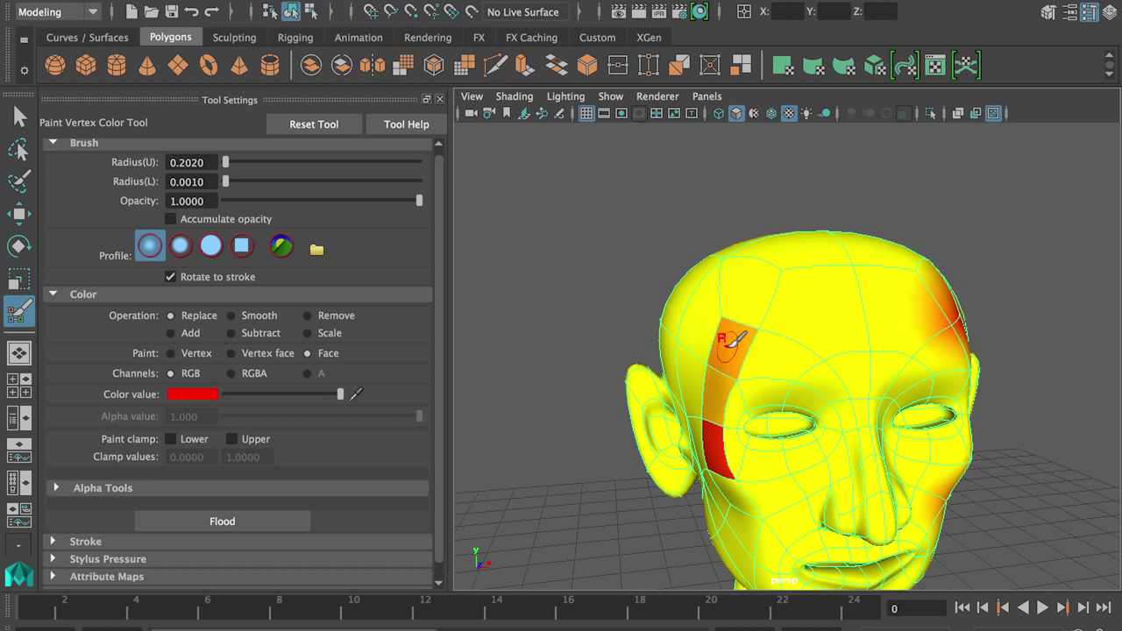
pyautogui.moveTo(731, 342)
pyautogui.mouseDown()
pyautogui.moveTo(709, 405)
pyautogui.moveTo(726, 359)
pyautogui.moveTo(727, 399)
pyautogui.mouseUp()
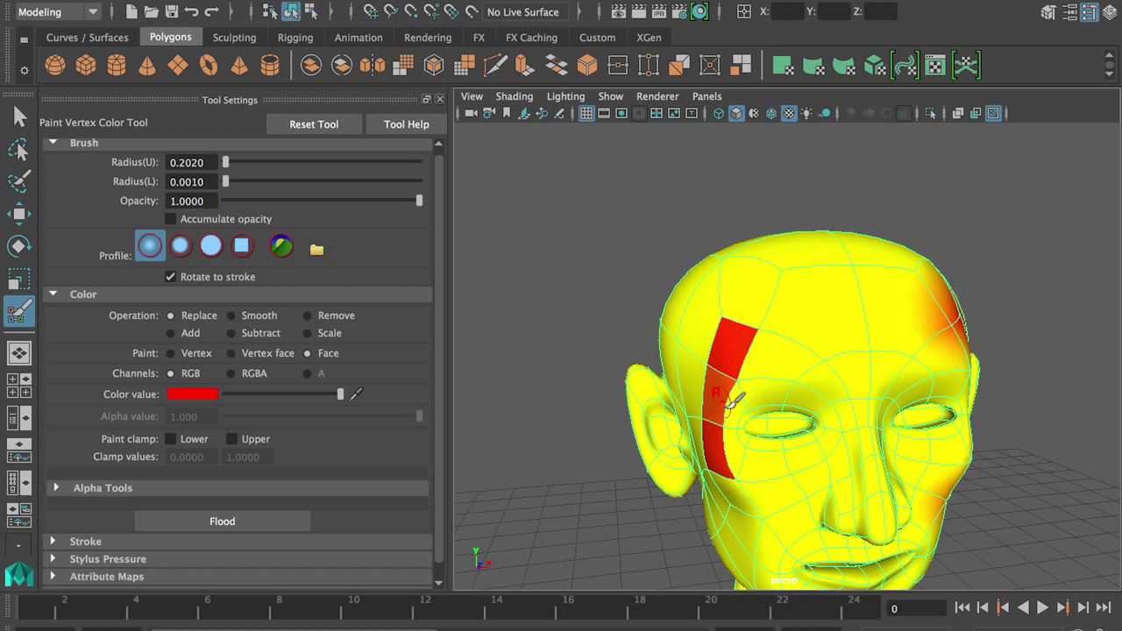
# Examine up close how the red colour ends at the borders of the painted faces beside the eye
pyautogui.keyDown('alt'); pyautogui.moveTo(760, 467); pyautogui.dragTo(719, 430); pyautogui.keyUp('alt')
pyautogui.scroll(5, 736, 438)
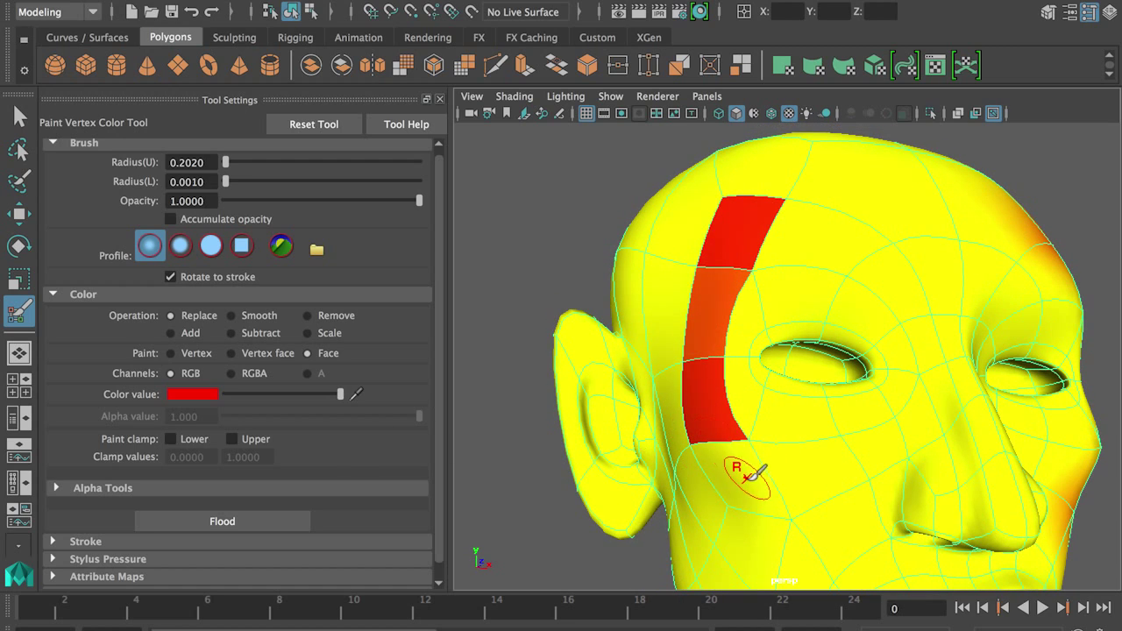
pyautogui.scroll(10, 726, 348)
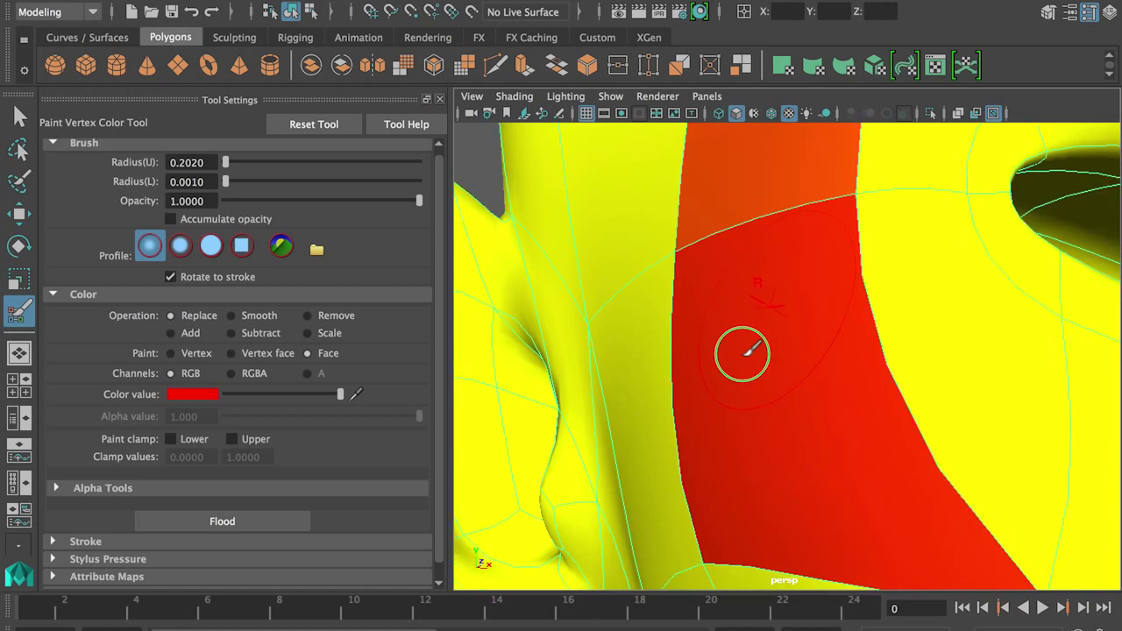
pyautogui.keyDown('alt'); pyautogui.moveTo(743, 353); pyautogui.dragTo(742, 389, button='middle'); pyautogui.keyUp('alt')
pyautogui.keyDown('alt'); pyautogui.moveTo(647, 384); pyautogui.dragTo(657, 363, button='middle'); pyautogui.keyUp('alt')
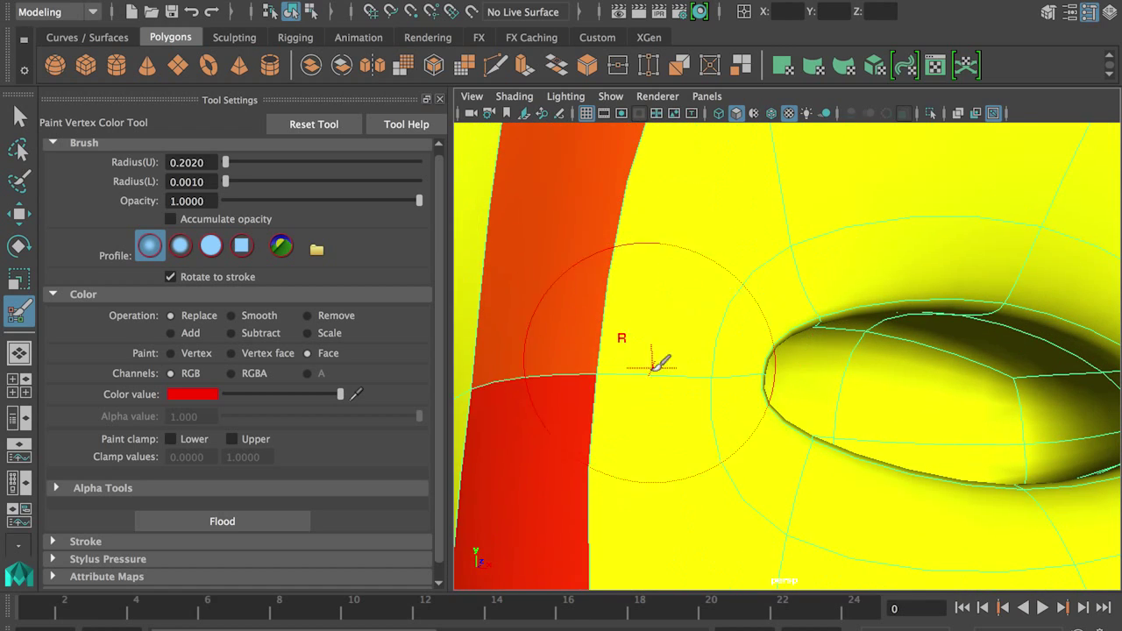
pyautogui.scroll(-8, 675, 424)
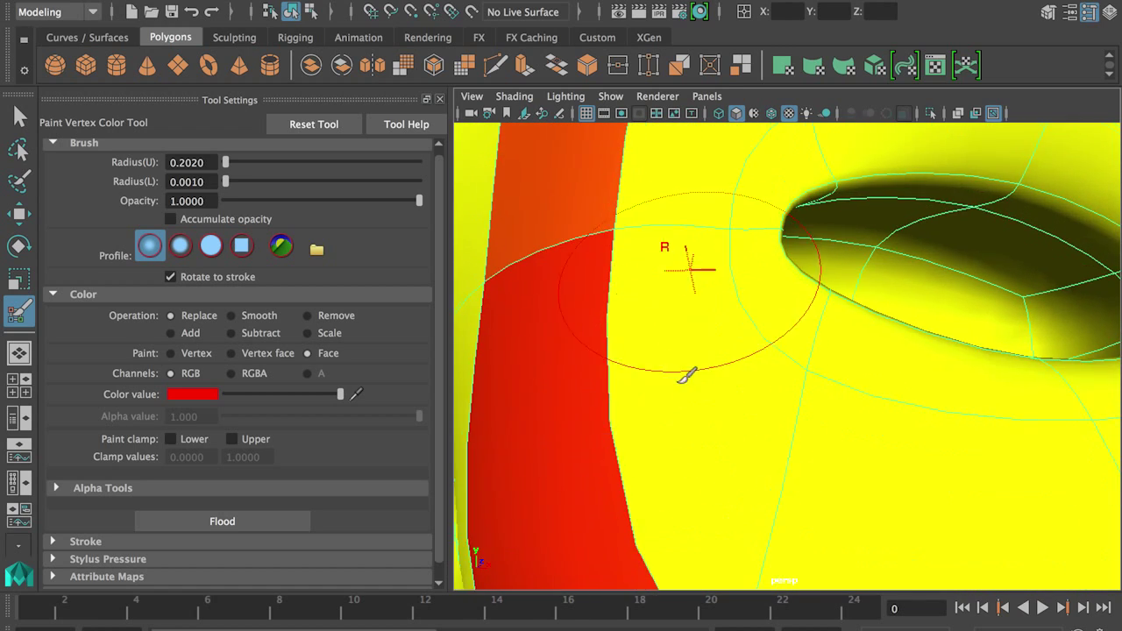
pyautogui.scroll(-3, 711, 324)
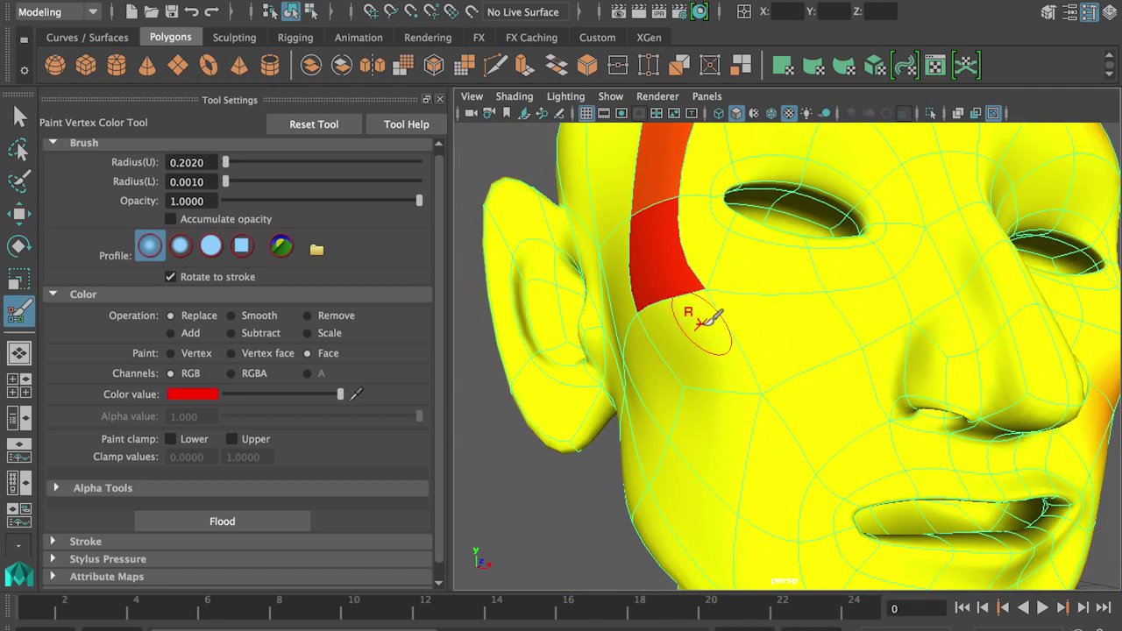
# Switch painting to Vertex face and paint one face's corner red at a shared cheek vertex
pyautogui.scroll(8, 735, 362)
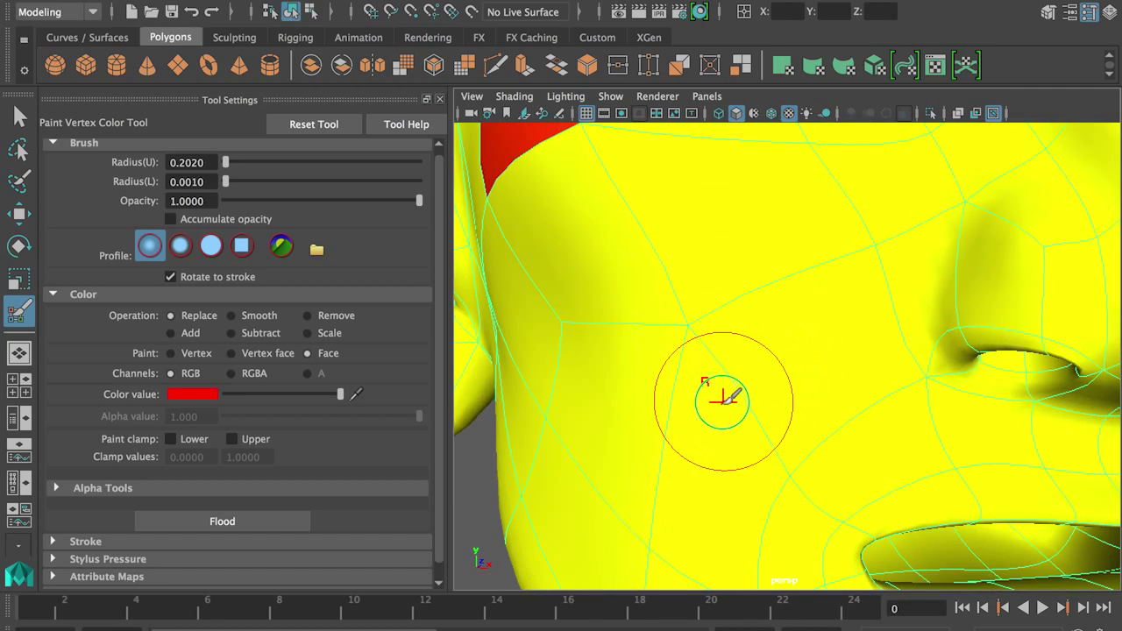
pyautogui.scroll(1, 757, 399)
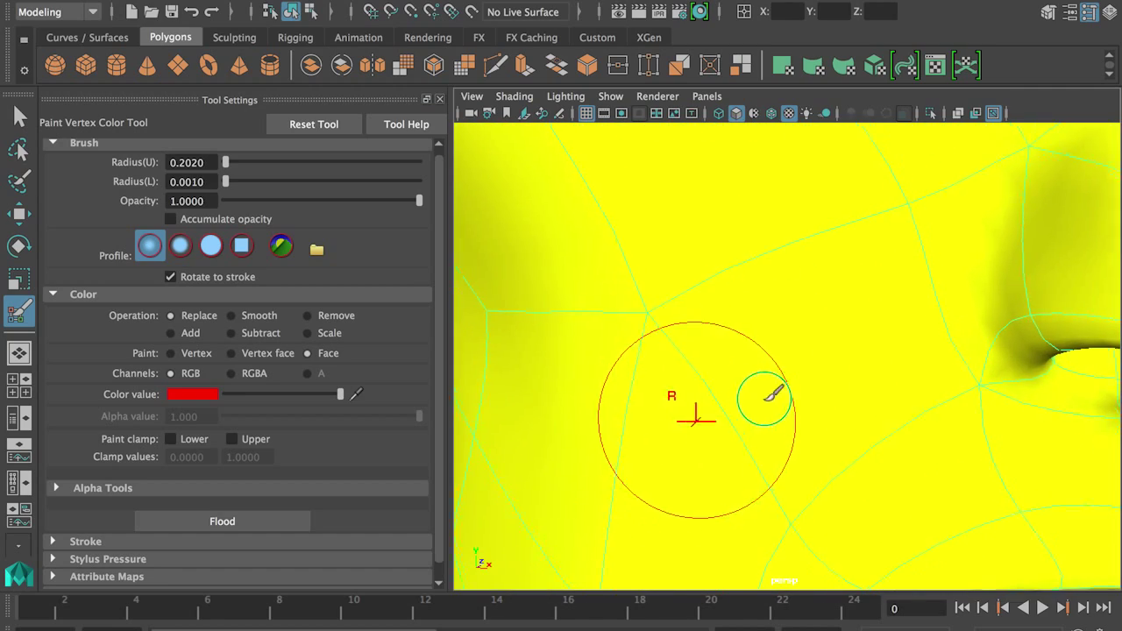
pyautogui.click(268, 354)
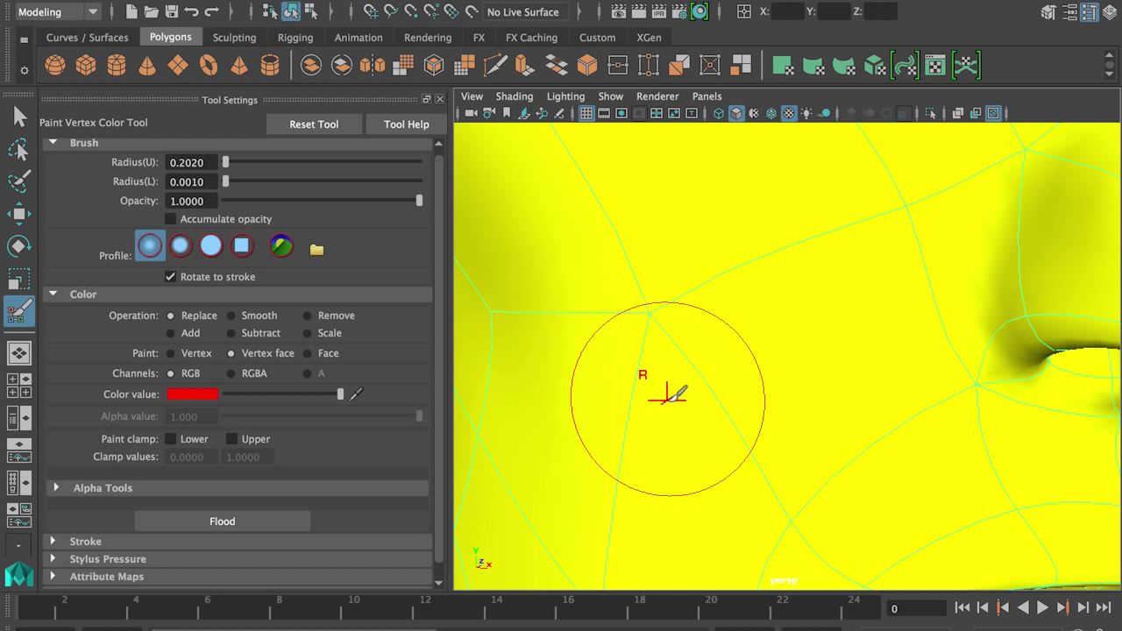
pyautogui.moveTo(671, 395)
pyautogui.mouseDown()
pyautogui.moveTo(658, 395)
pyautogui.moveTo(666, 350)
pyautogui.moveTo(655, 330)
pyautogui.mouseUp()
# Set the paint colour to blue and paint only the corner of the face beside the red one, undoing the first stroke
pyautogui.click(210, 395)
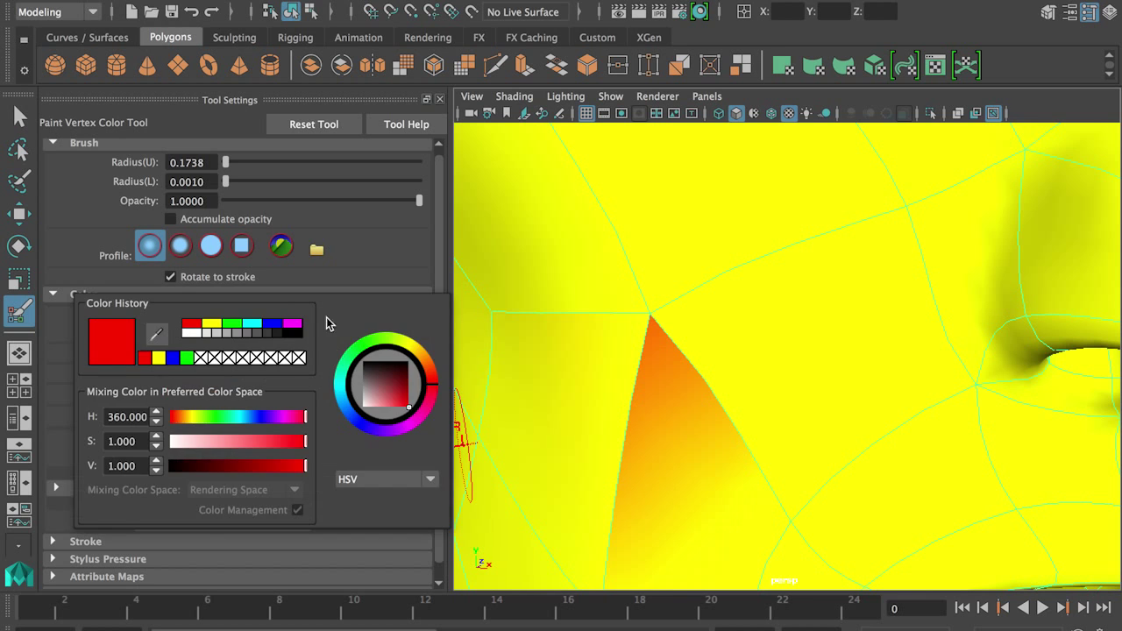
pyautogui.click(270, 326)
pyautogui.moveTo(672, 307); pyautogui.dragTo(657, 317)
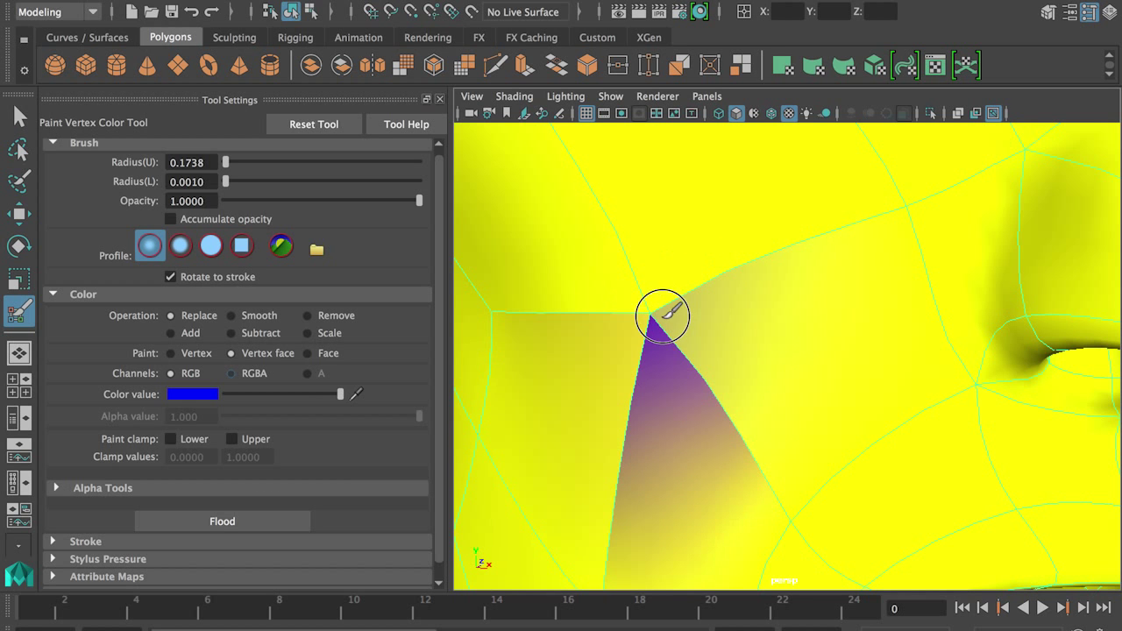
pyautogui.hotkey('ctrl', 'z')
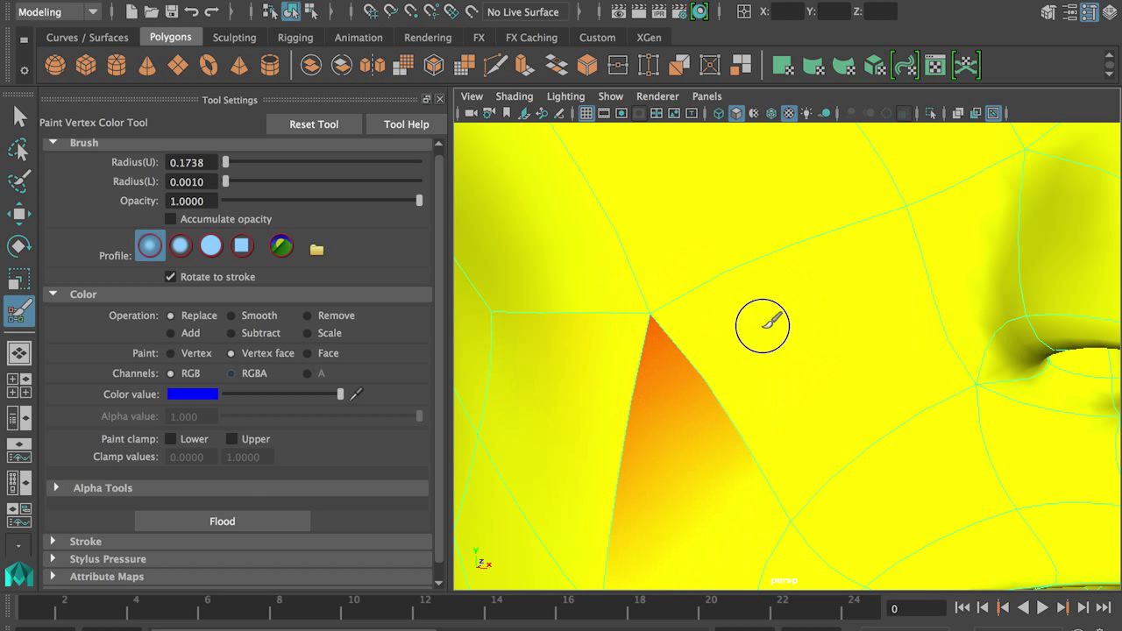
pyautogui.moveTo(697, 314); pyautogui.dragTo(664, 313)
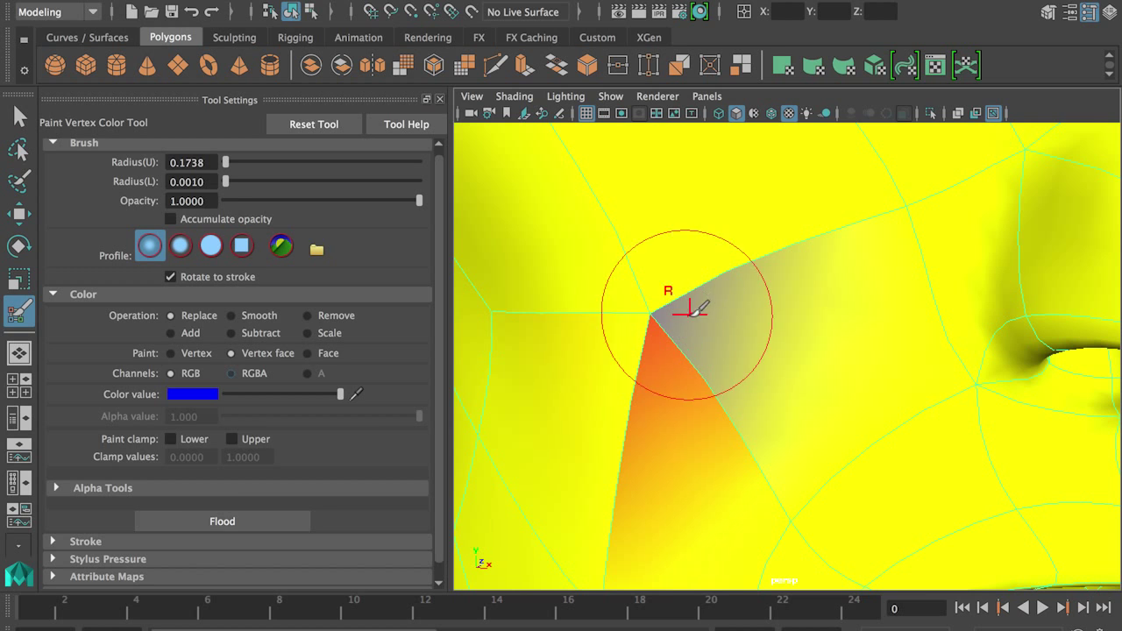
# Set the paint colour to green and paint the corner of the face above the blue one at the same vertex
pyautogui.click(219, 393)
pyautogui.click(228, 340)
pyautogui.moveTo(639, 233)
pyautogui.mouseDown()
pyautogui.moveTo(659, 240)
pyautogui.moveTo(654, 260)
pyautogui.mouseUp()
# Set the paint colour to magenta and paint the remaining yellow face corner between the green and red ones
pyautogui.click(205, 394)
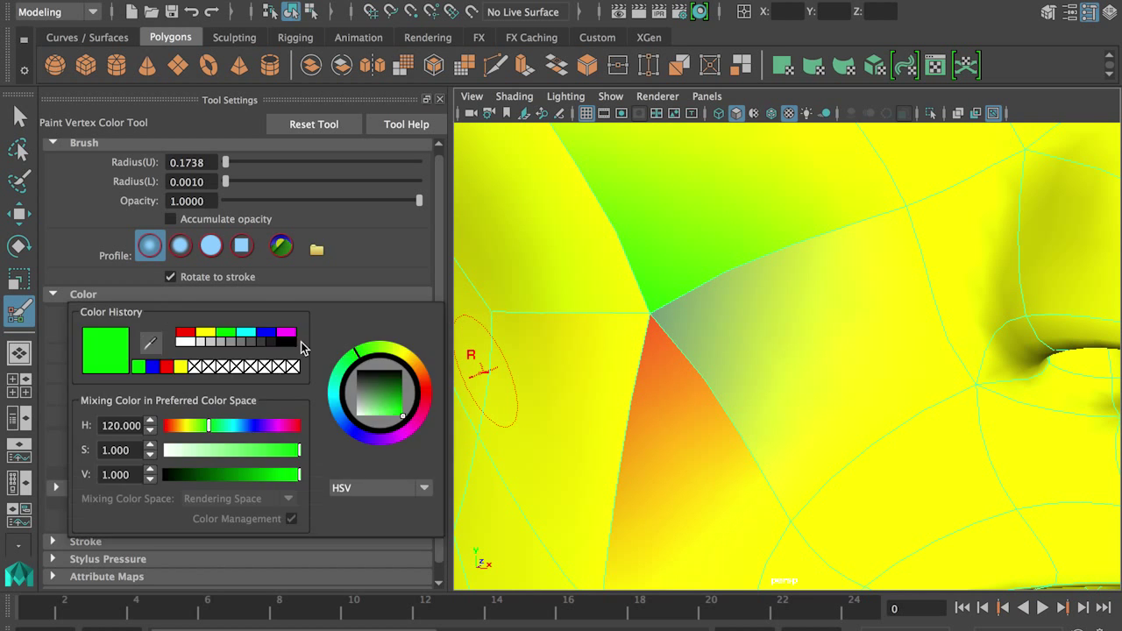
pyautogui.click(266, 332)
pyautogui.click(286, 332)
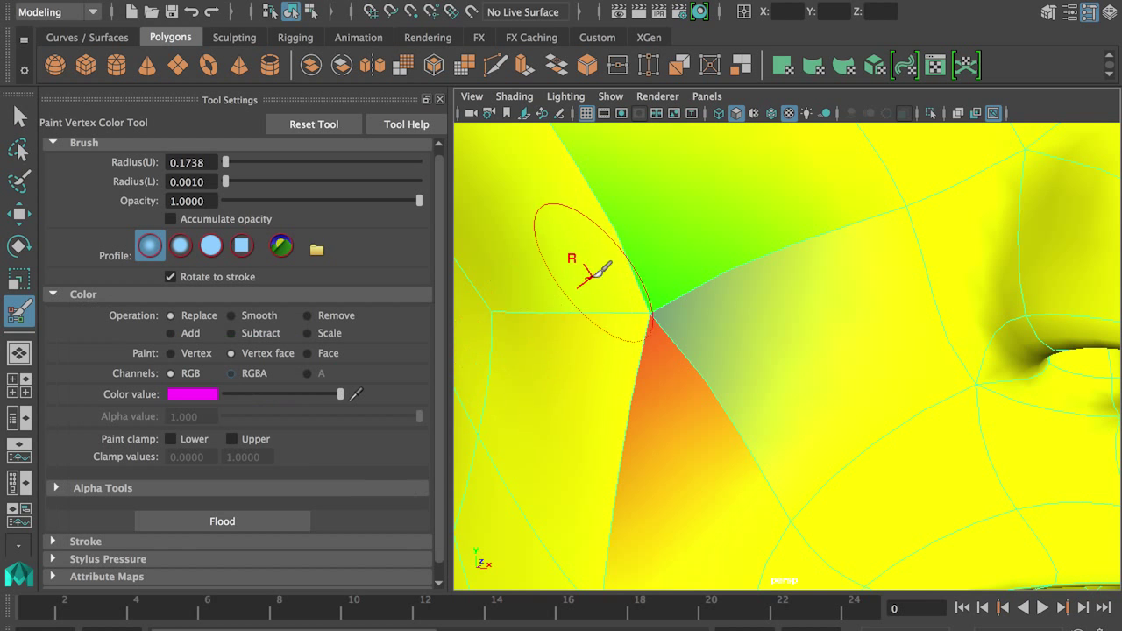
pyautogui.click(624, 305)
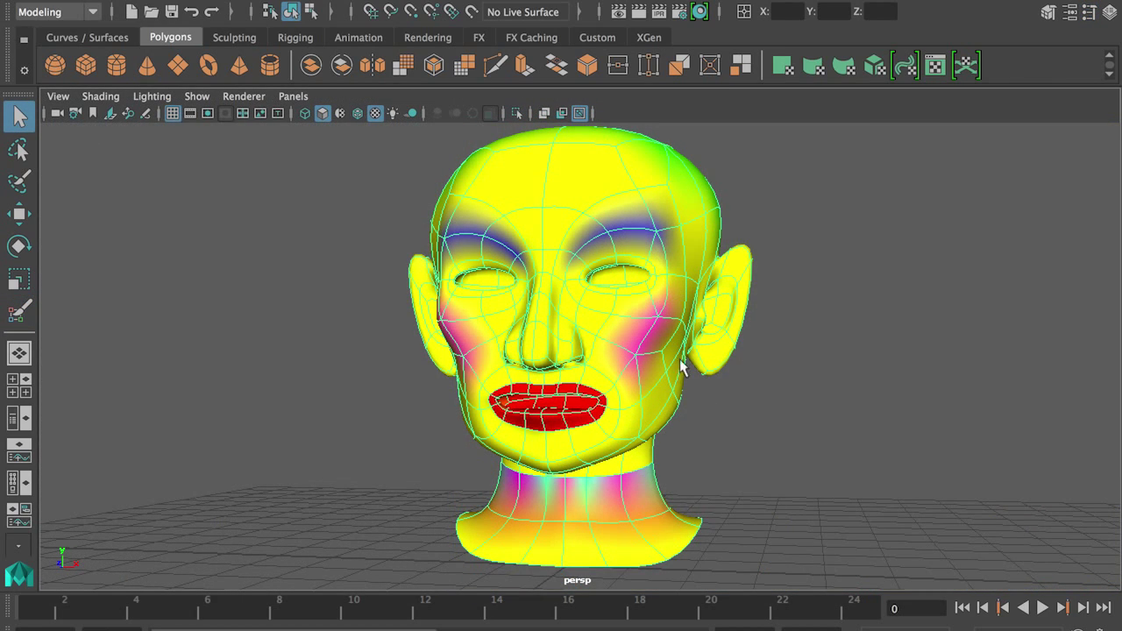
# Examine the painted face and cheeks from several angles and render the head with Maya Software
pyautogui.keyDown('alt'); pyautogui.moveTo(683, 369); pyautogui.dragTo(455, 425); pyautogui.keyUp('alt')
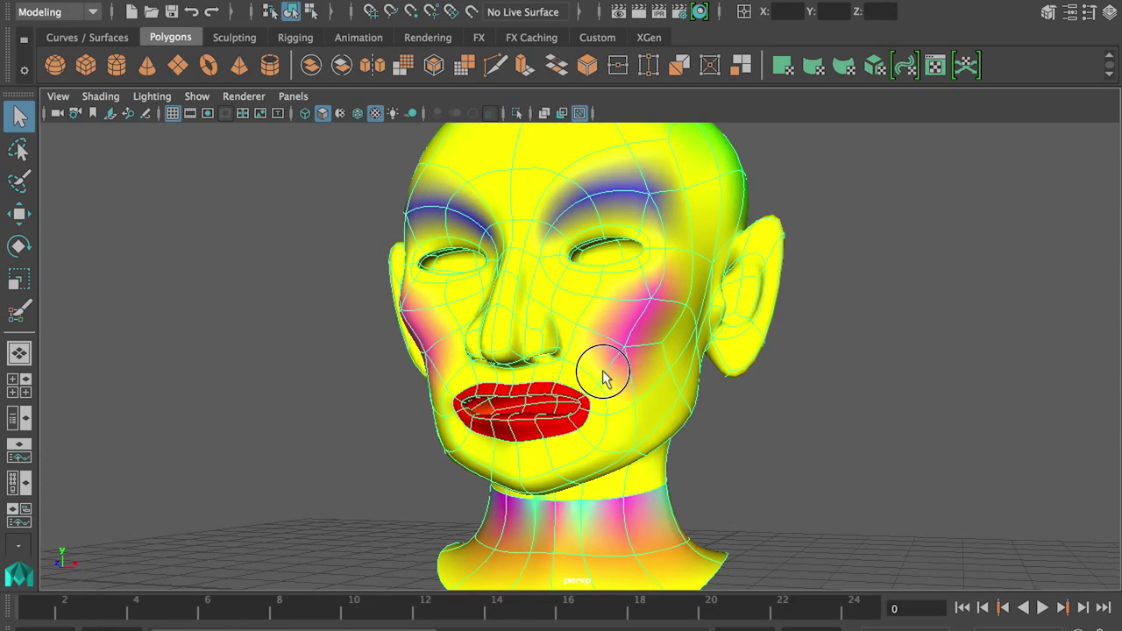
pyautogui.keyDown('alt'); pyautogui.moveTo(603, 377); pyautogui.dragTo(620, 266); pyautogui.keyUp('alt')
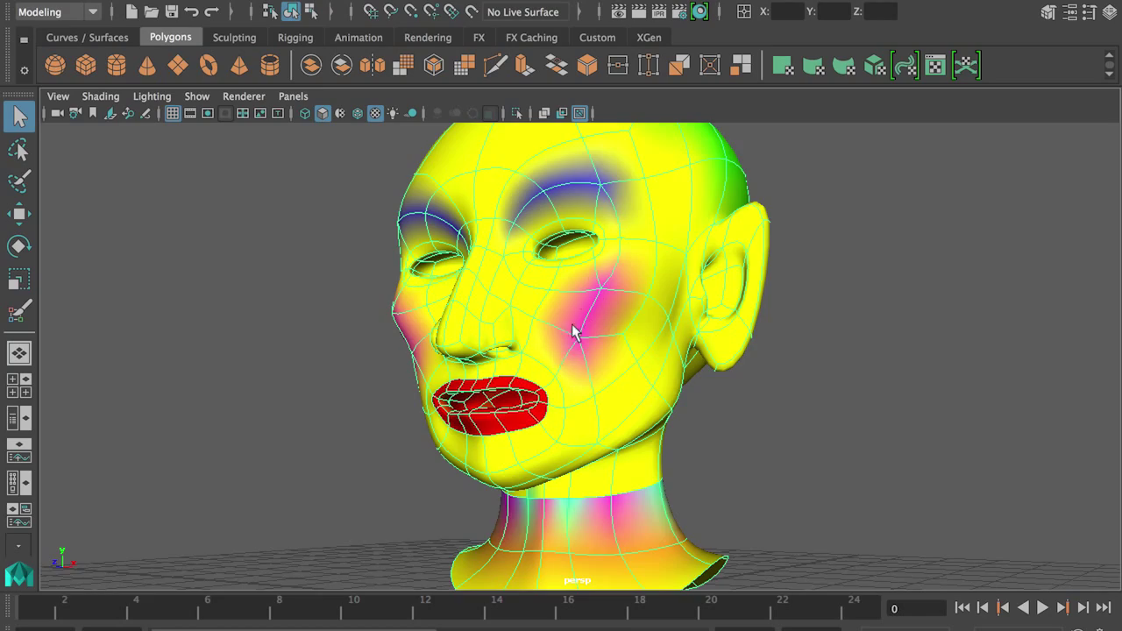
pyautogui.keyDown('alt'); pyautogui.moveTo(574, 332); pyautogui.dragTo(620, 305); pyautogui.keyUp('alt')
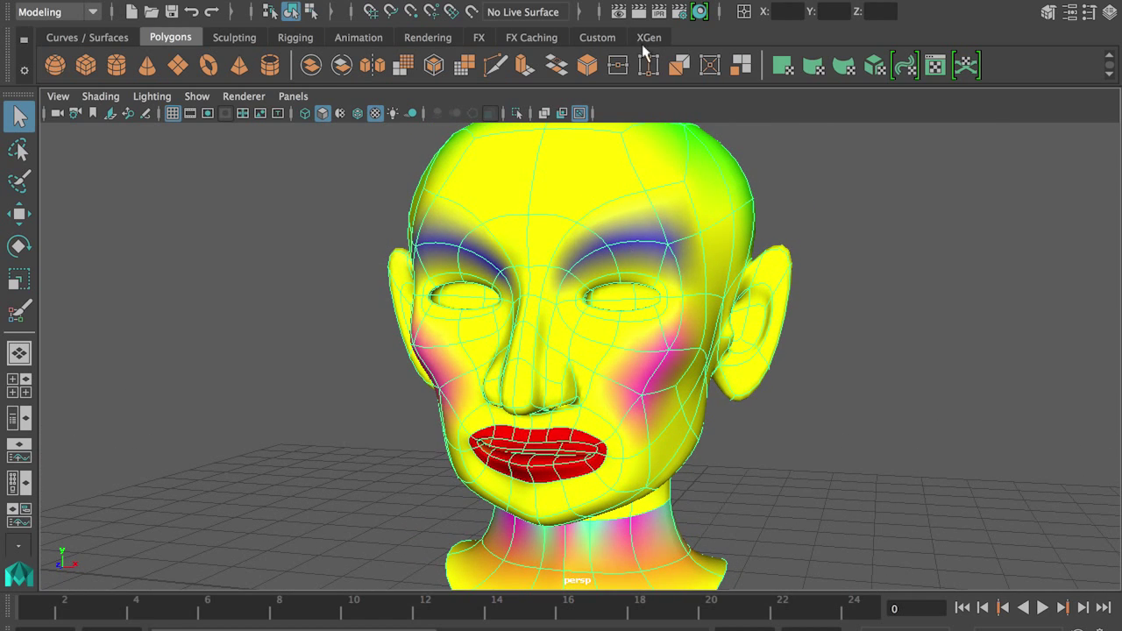
pyautogui.click(638, 12)
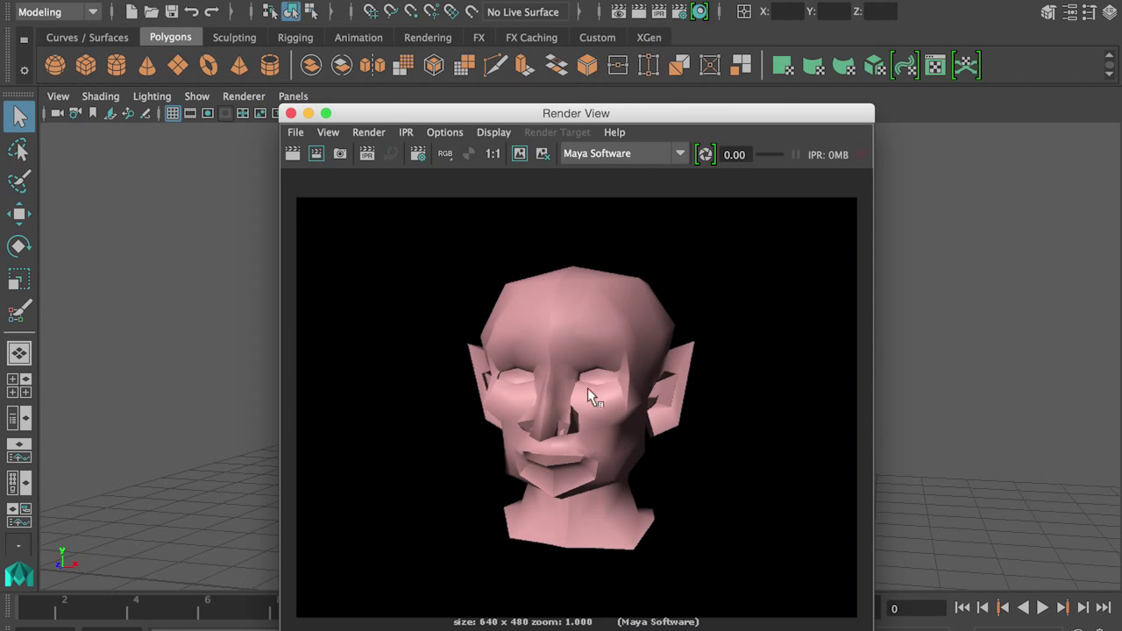
# Set the renderer to mental ray, render the head again and close the render window
pyautogui.click(680, 154)
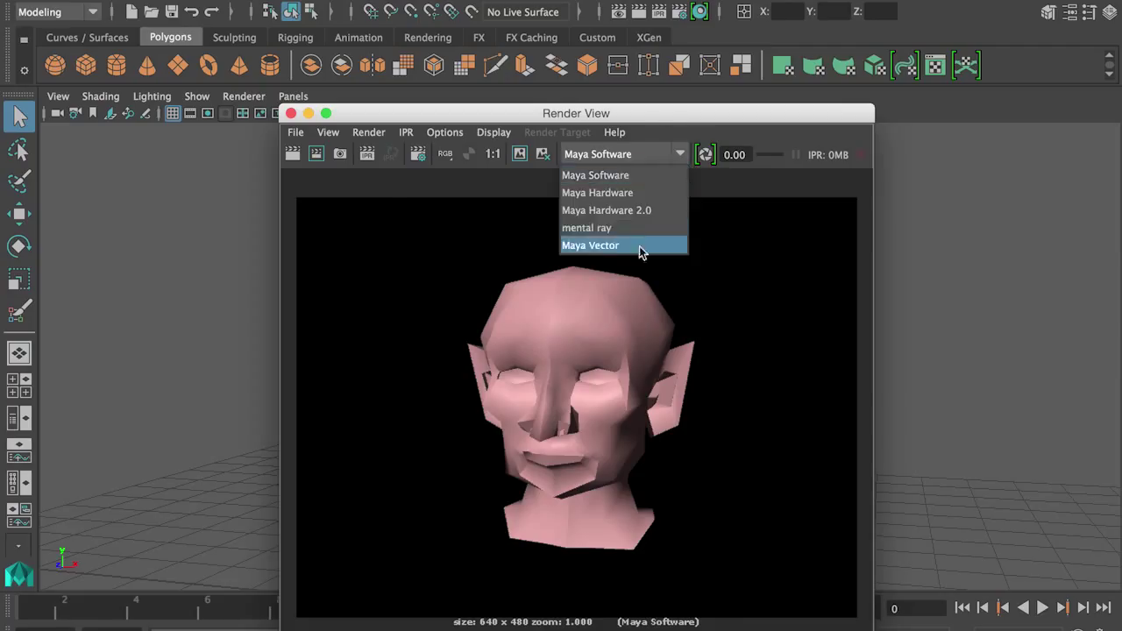
pyautogui.click(626, 231)
pyautogui.click(294, 153)
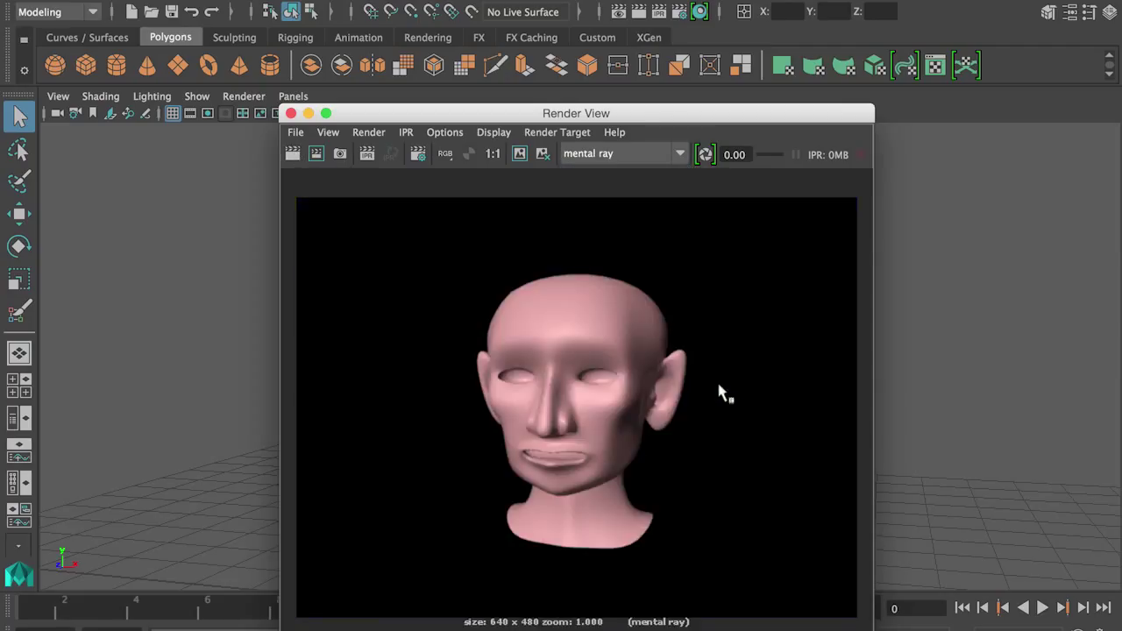
pyautogui.click(291, 113)
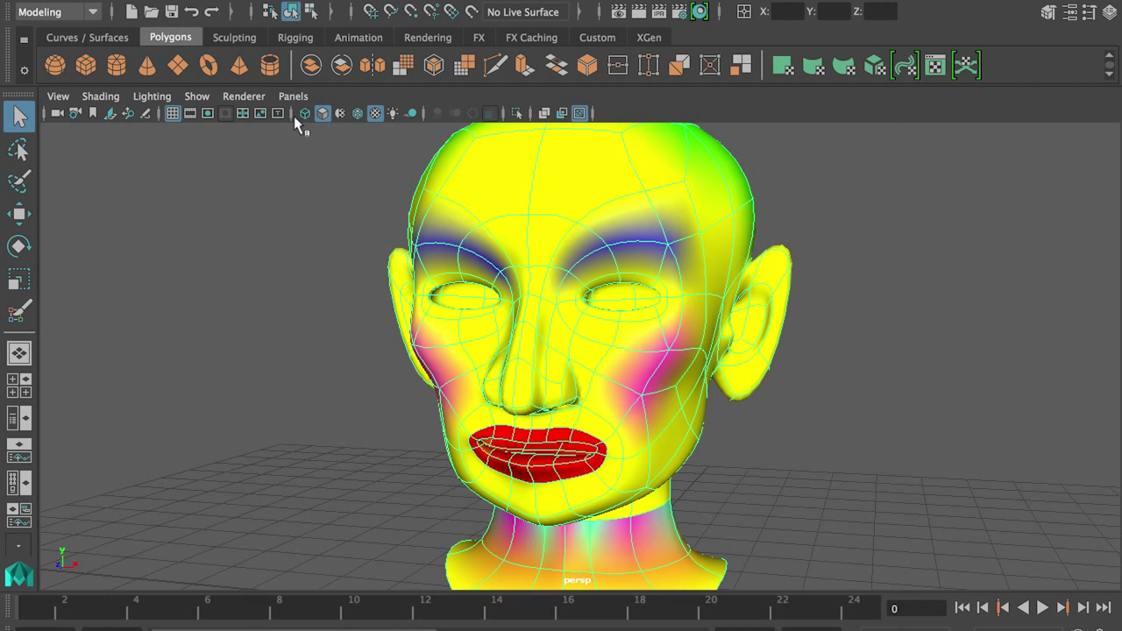
# Graph the Skin material's shading network in the Hypershade and place the Skin and Import:SimpleMan_SG nodes closer together
pyautogui.keyDown('alt'); pyautogui.moveTo(588, 355); pyautogui.dragTo(666, 355, button='right'); pyautogui.keyUp('alt')
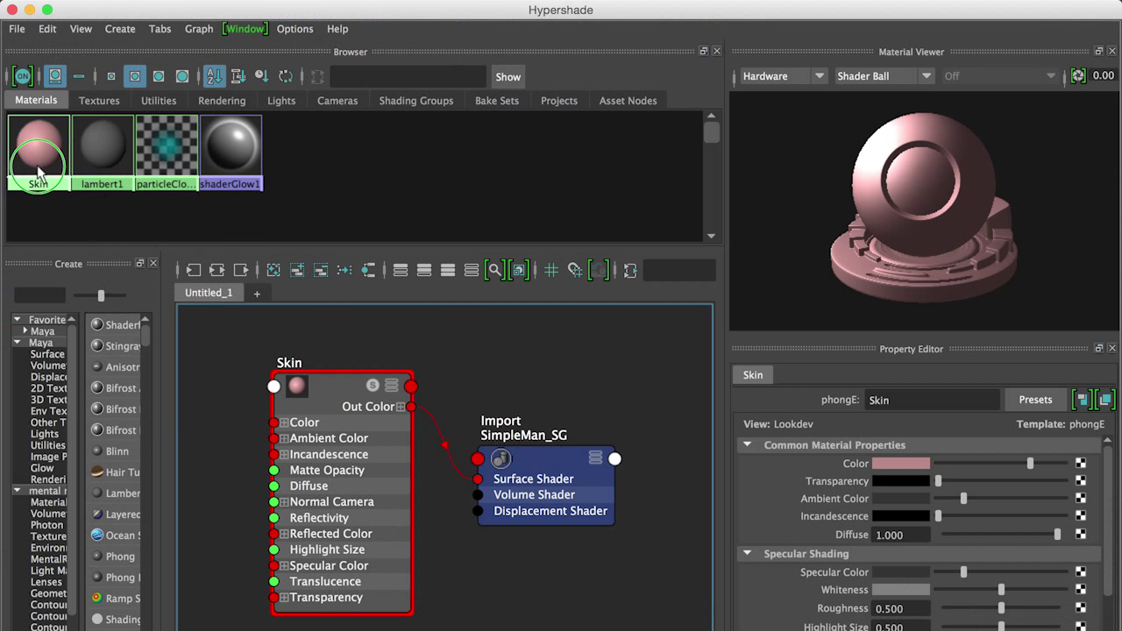
pyautogui.moveTo(158, 167); pyautogui.dragTo(163, 219, button='right')
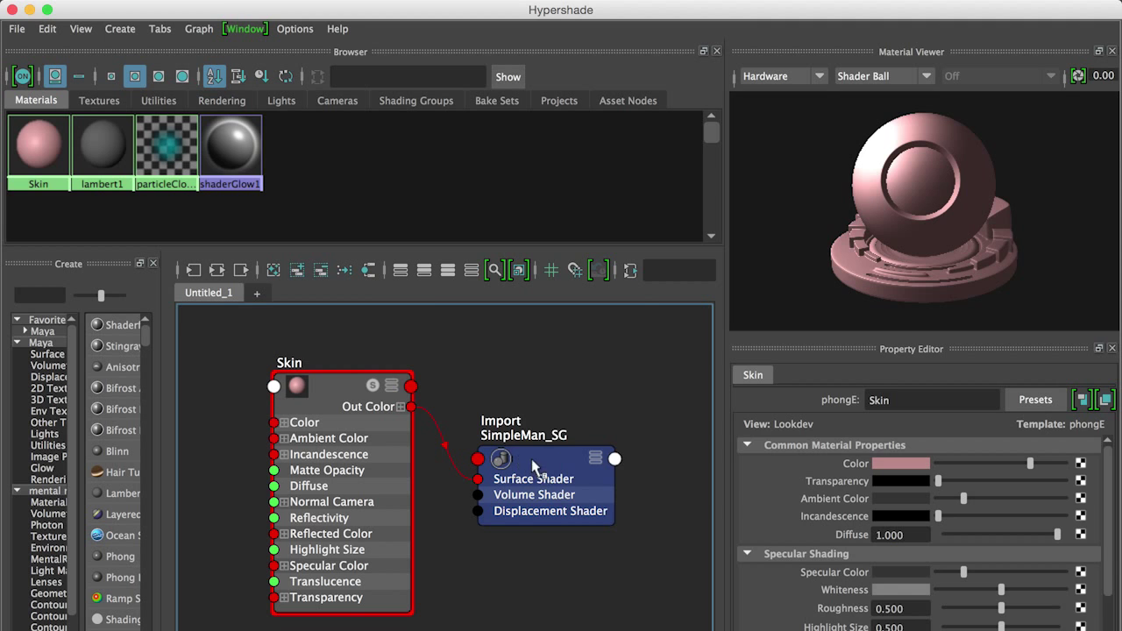
pyautogui.moveTo(535, 467); pyautogui.dragTo(550, 451)
pyautogui.moveTo(373, 389); pyautogui.dragTo(422, 390)
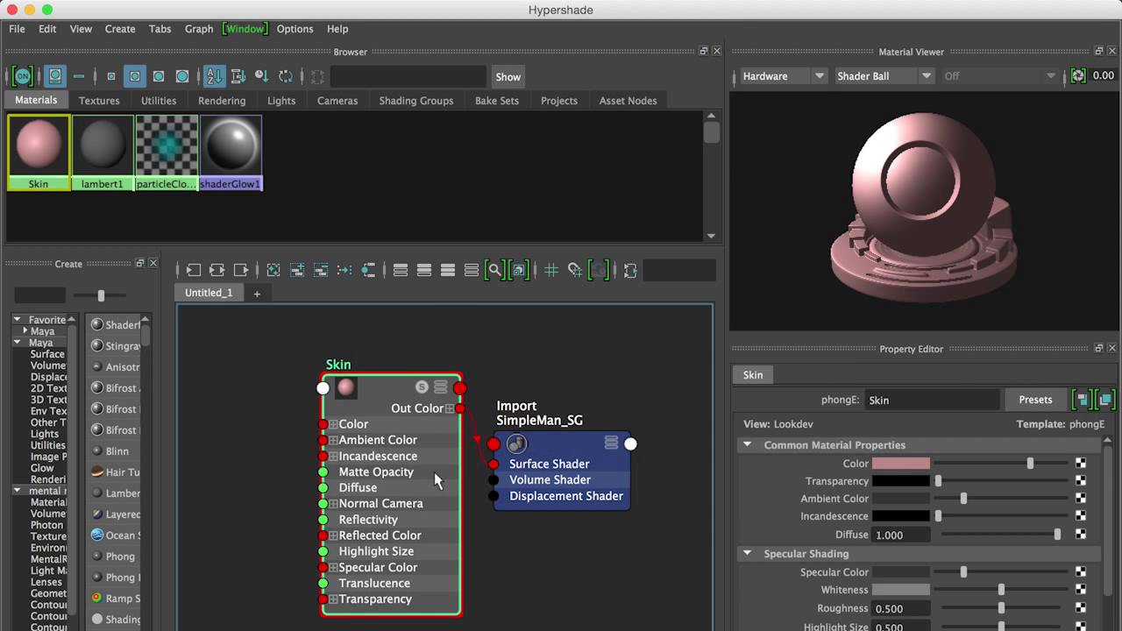
pyautogui.press('f')
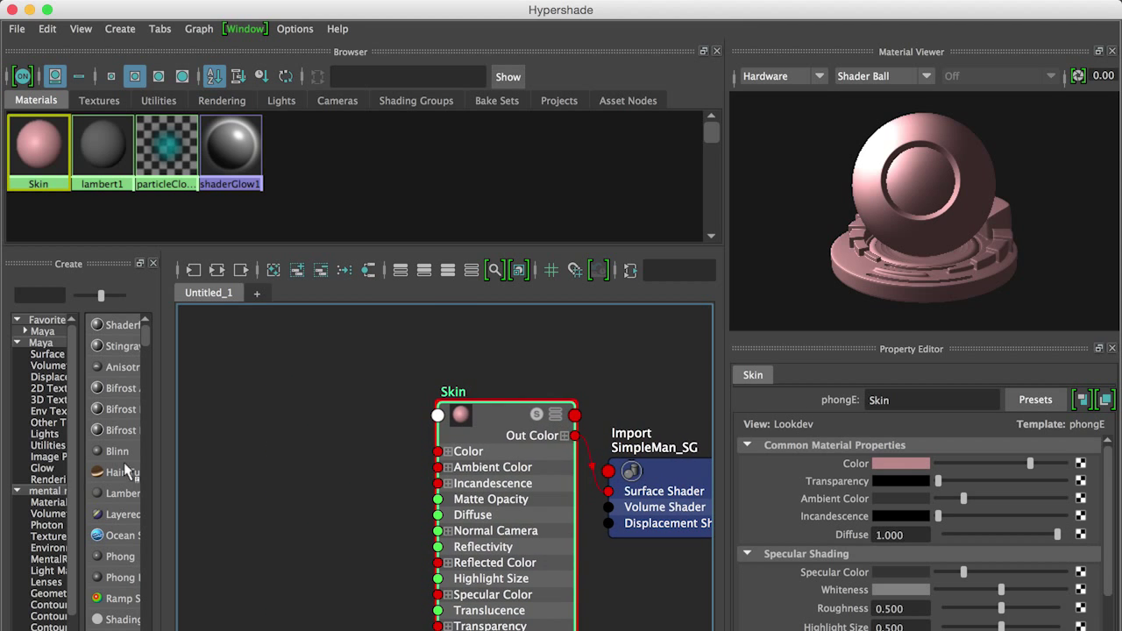
# Widen the node creation list and create a mentalrayVertexColors node from the mental ray textures
pyautogui.moveTo(160, 458); pyautogui.dragTo(338, 458)
pyautogui.click(77, 536)
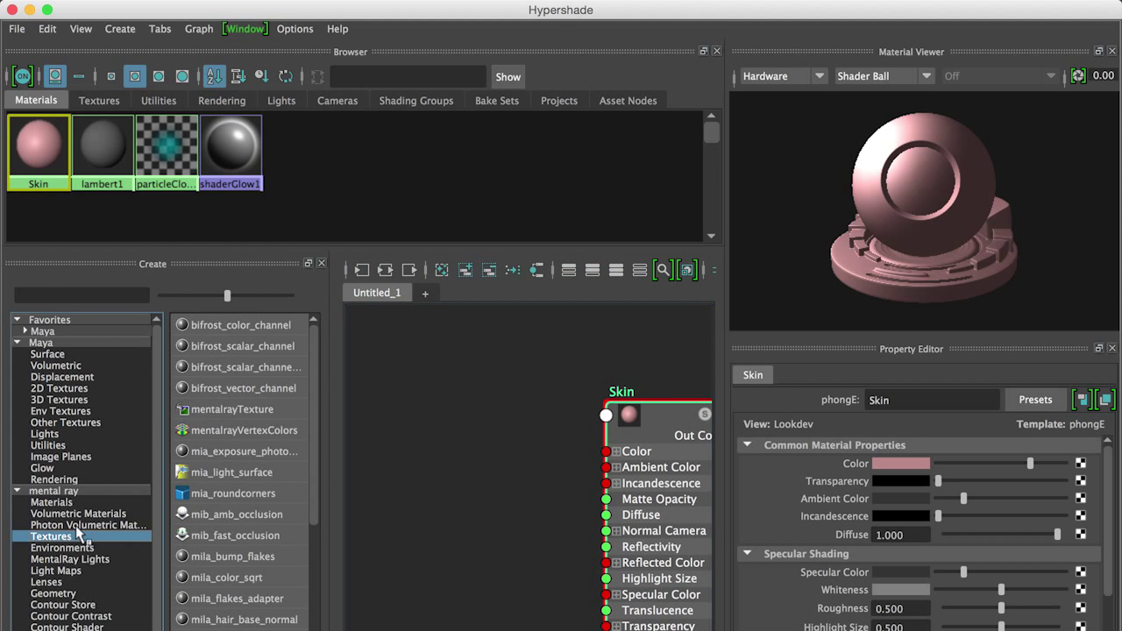
pyautogui.click(238, 431)
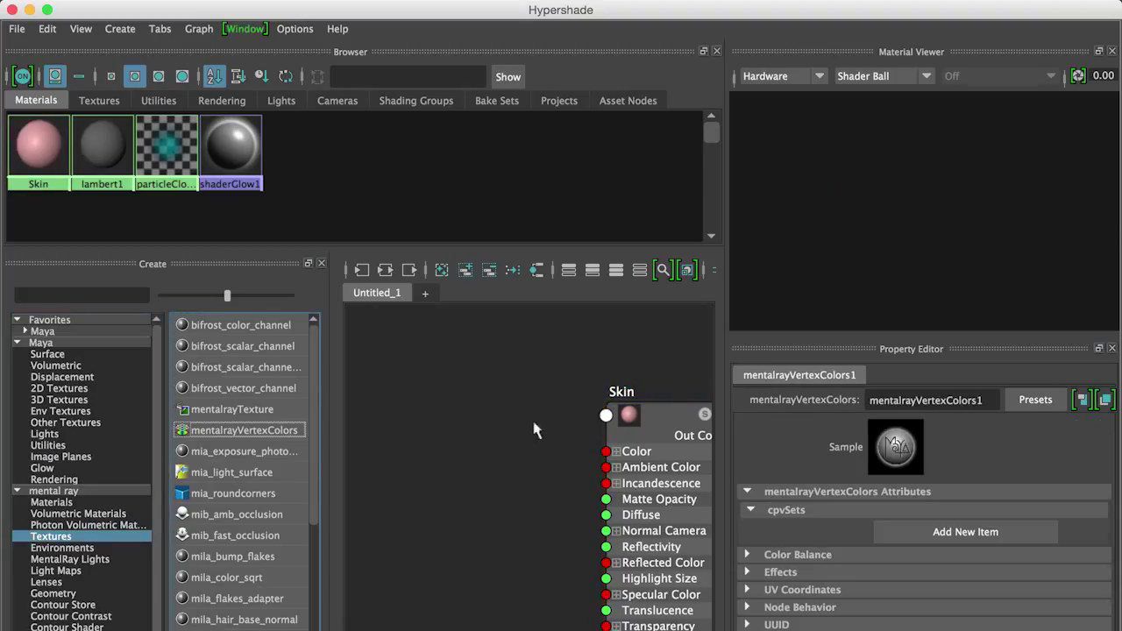
pyautogui.click(506, 428)
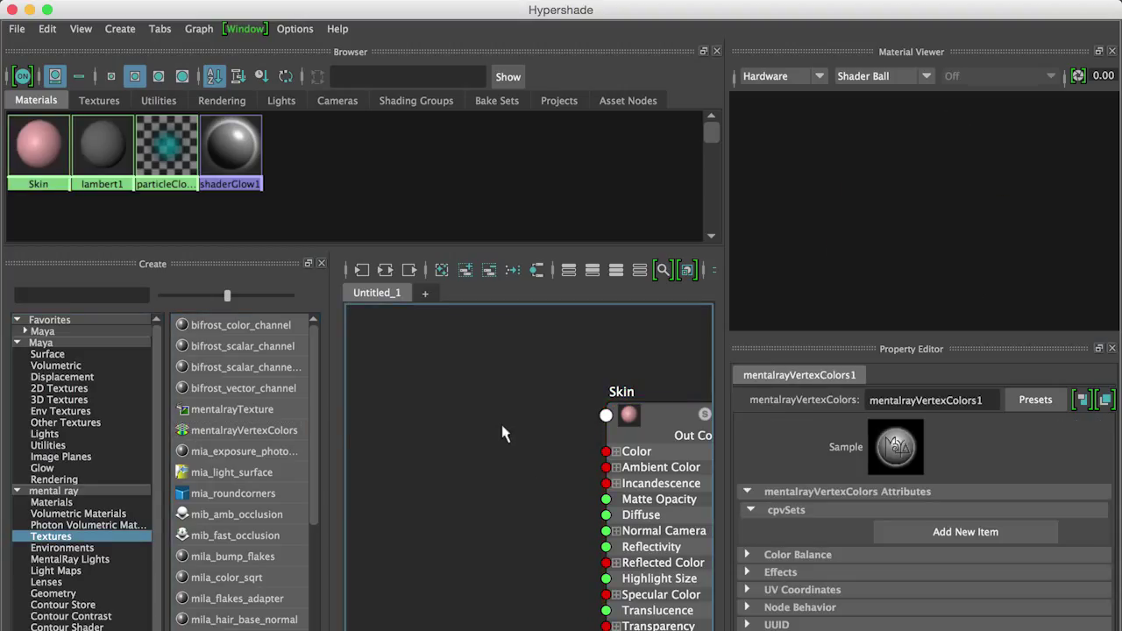
# Place the mentalrayVertexColors node beside the Skin node and connect its Out Color to Skin's Color
pyautogui.scroll(-3, 505, 434)
pyautogui.scroll(-2, 552, 456)
pyautogui.moveTo(438, 459); pyautogui.dragTo(345, 436)
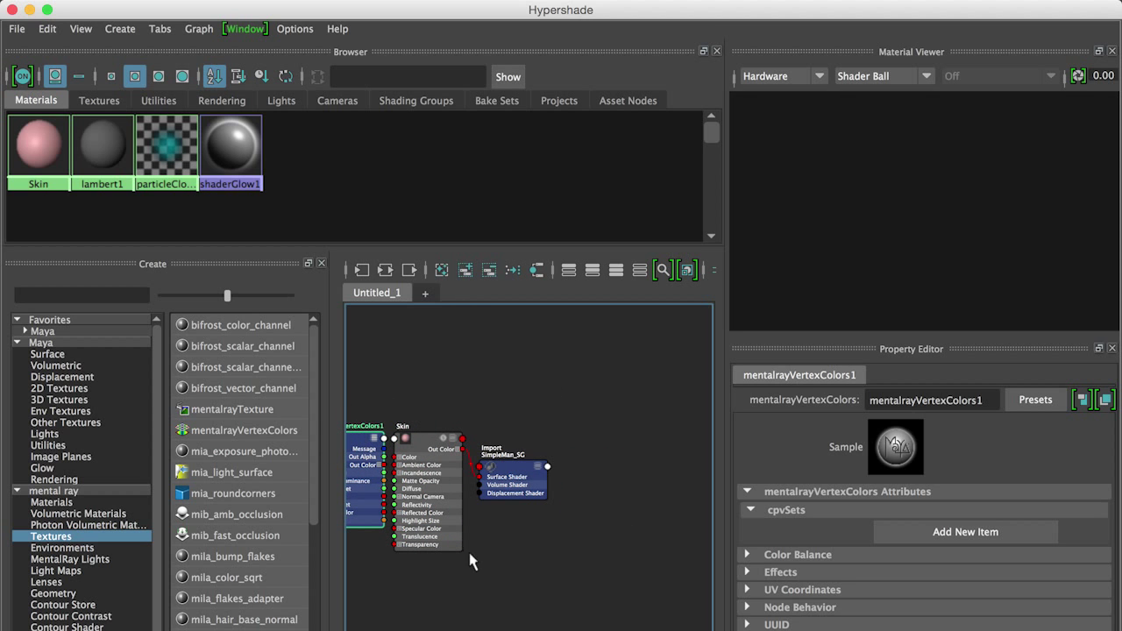
pyautogui.moveTo(471, 561); pyautogui.dragTo(521, 556, button='middle')
pyautogui.scroll(5, 551, 529)
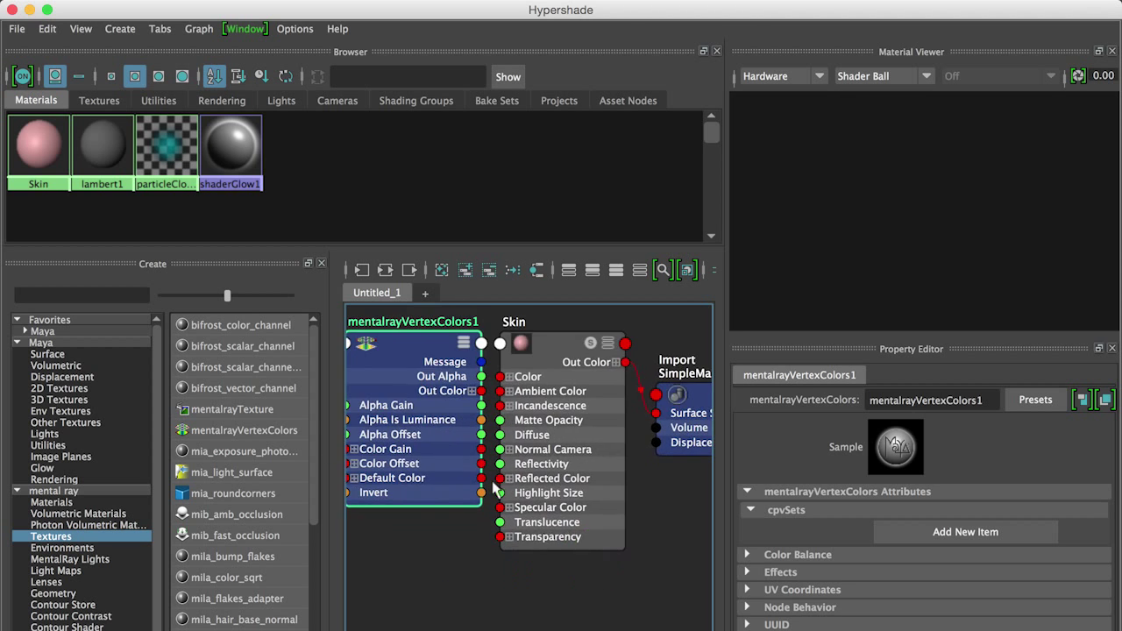
pyautogui.moveTo(437, 363); pyautogui.dragTo(424, 401)
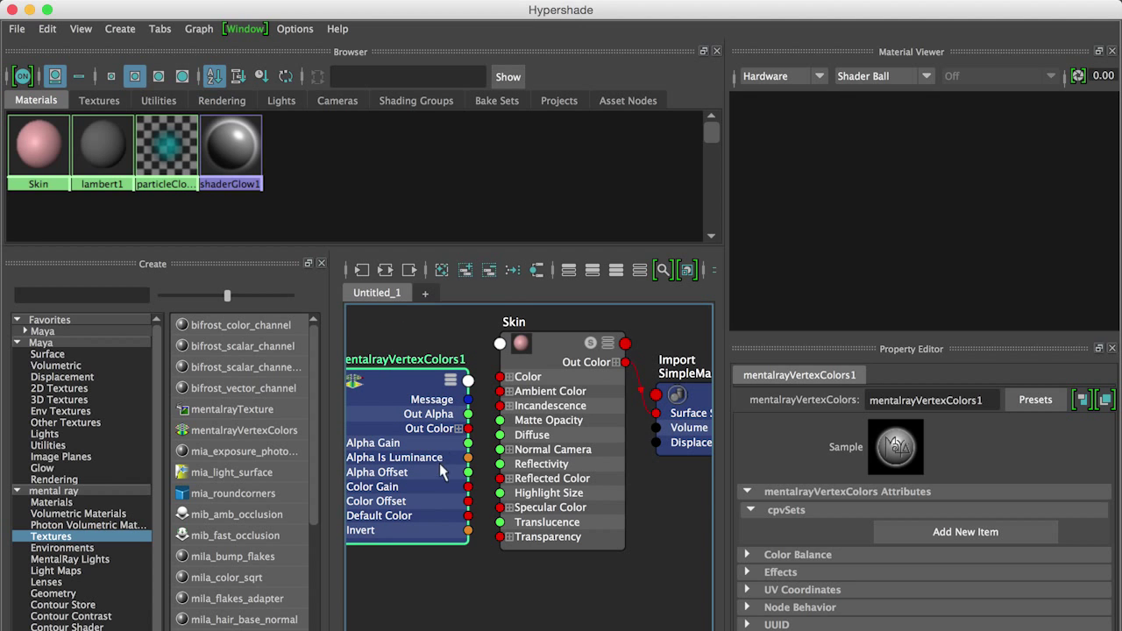
pyautogui.moveTo(439, 471); pyautogui.dragTo(496, 527, button='middle')
pyautogui.moveTo(526, 485); pyautogui.dragTo(557, 433)
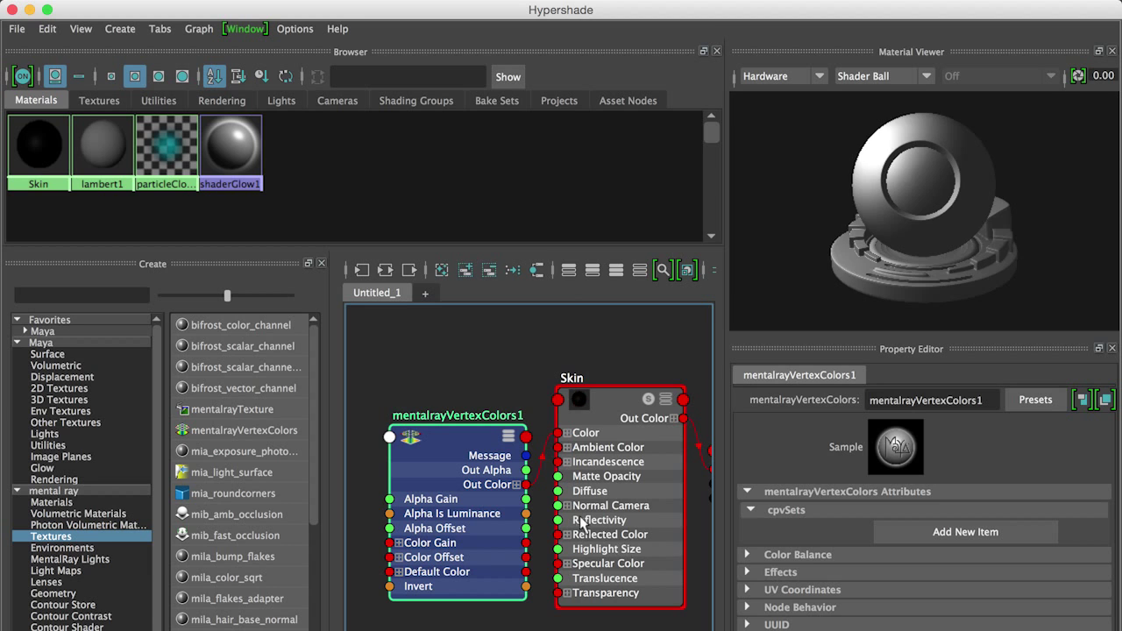
# Render the head with mental ray to check the new colour connection and close the render window
pyautogui.moveTo(560, 19); pyautogui.dragTo(564, 243)
pyautogui.click(620, 11)
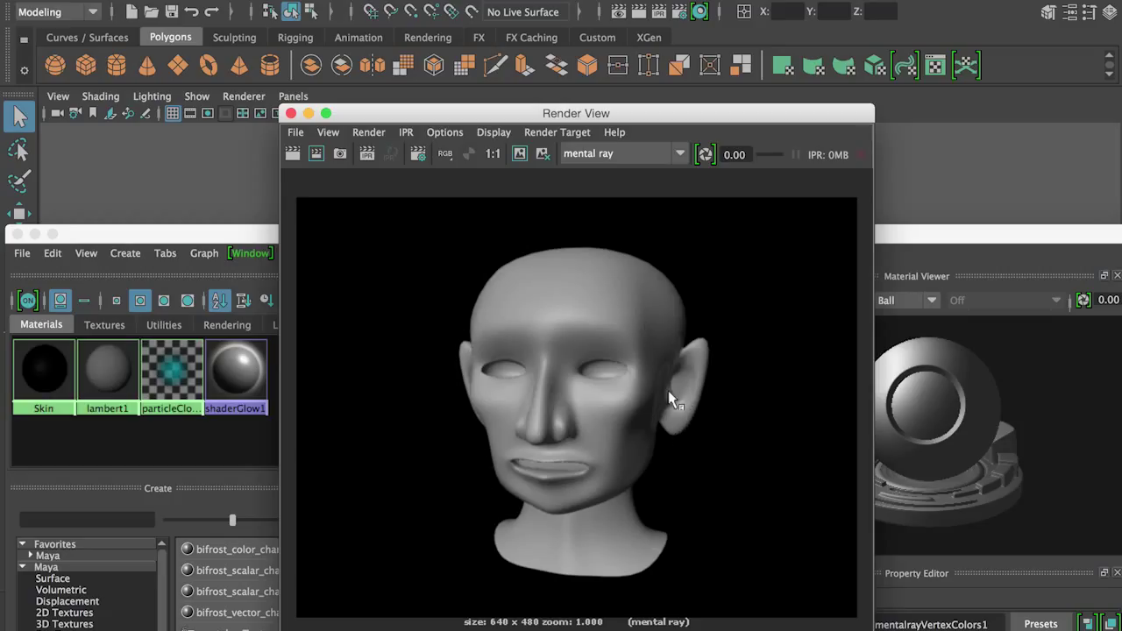
pyautogui.moveTo(360, 123); pyautogui.dragTo(375, 115)
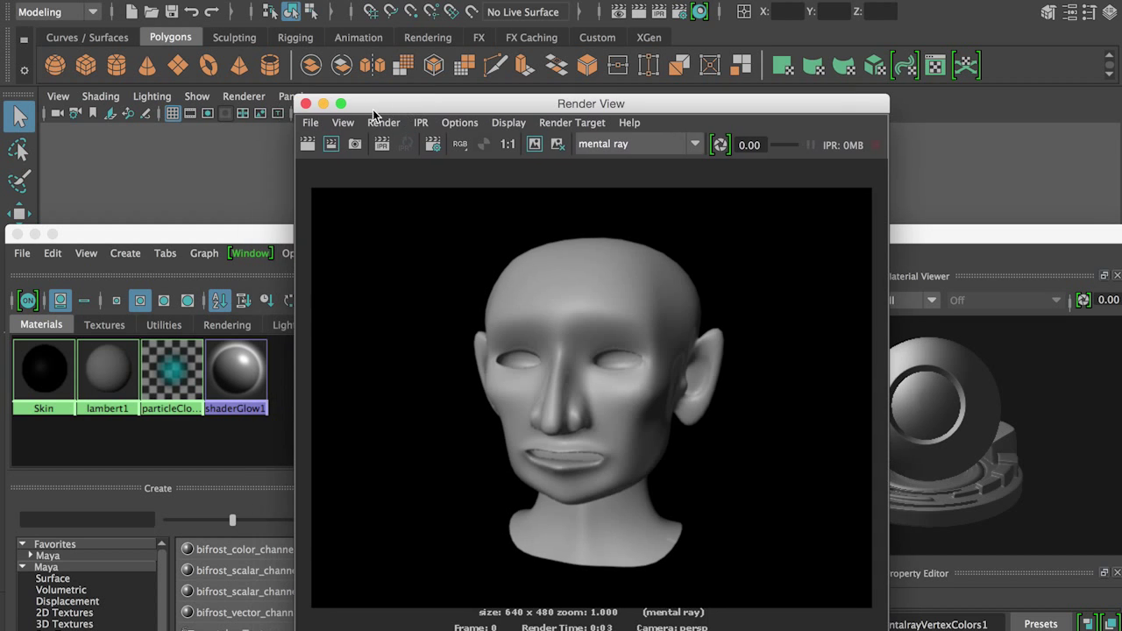
pyautogui.click(306, 104)
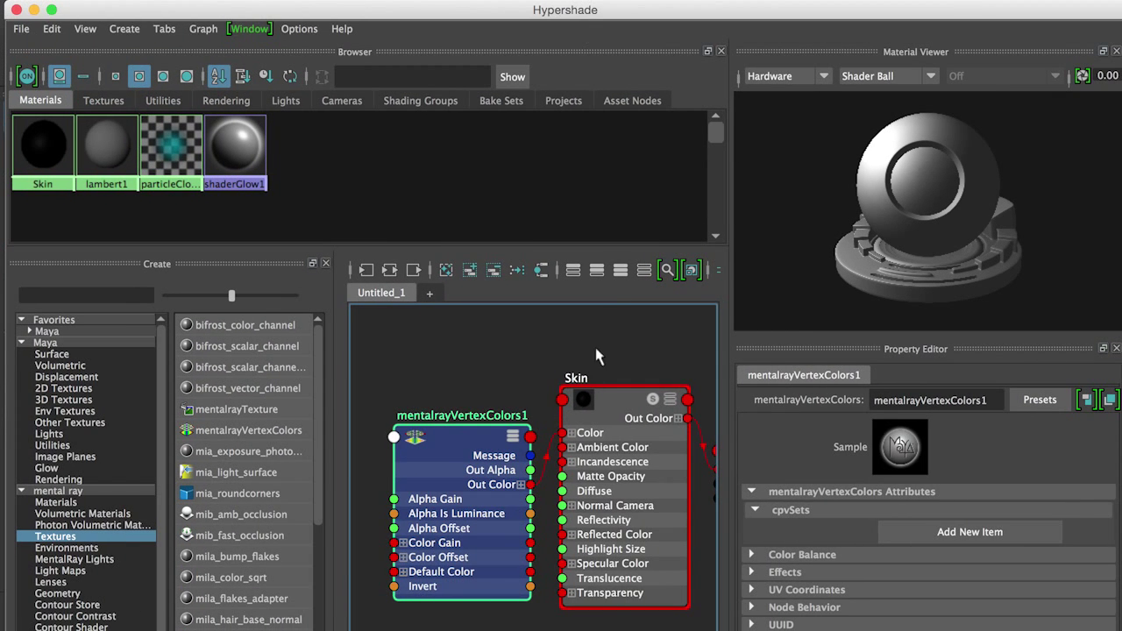
# Reposition the Skin and Import:SimpleMan_SG nodes in the graph to space out the shading network
pyautogui.click(485, 433)
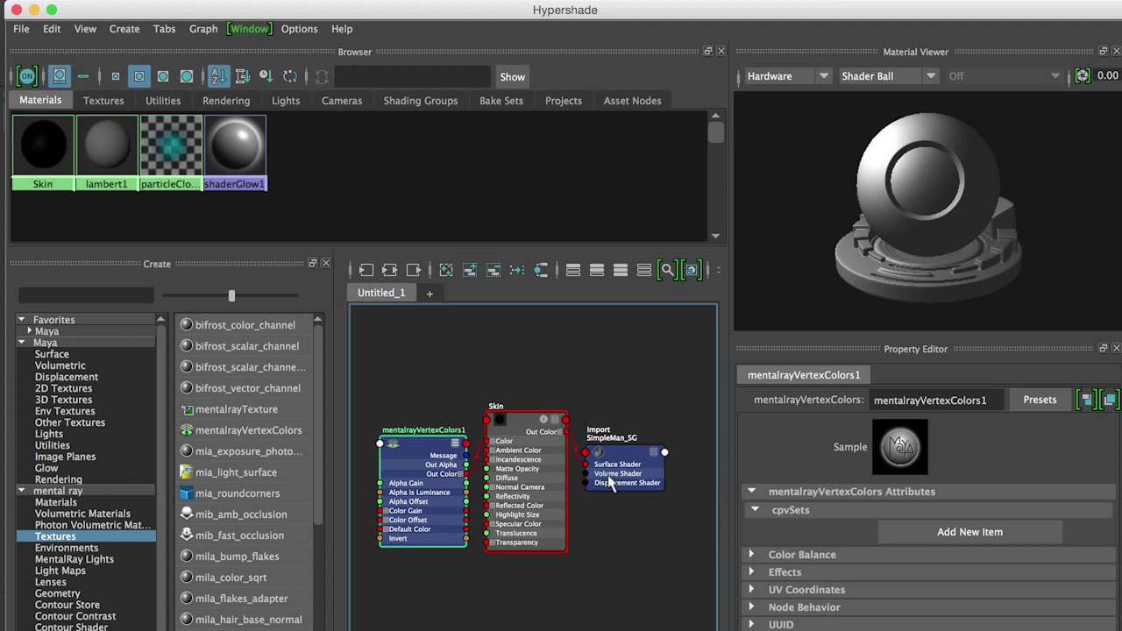
pyautogui.moveTo(622, 457); pyautogui.dragTo(635, 444)
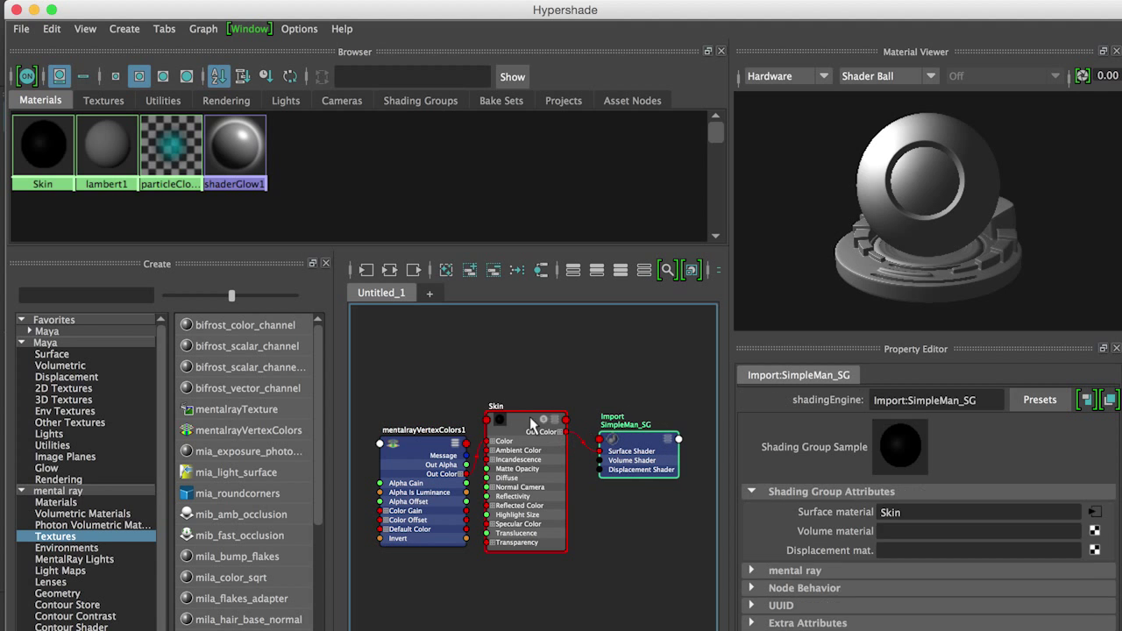
pyautogui.moveTo(533, 426); pyautogui.dragTo(544, 434)
pyautogui.moveTo(631, 470); pyautogui.dragTo(648, 438)
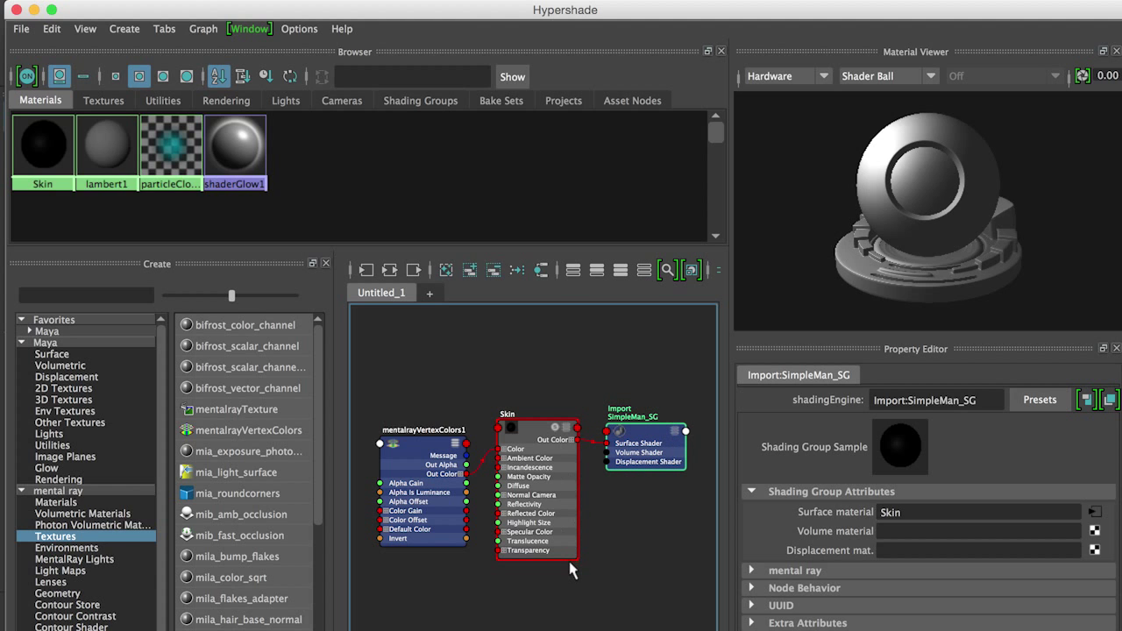
pyautogui.moveTo(654, 433); pyautogui.dragTo(655, 422)
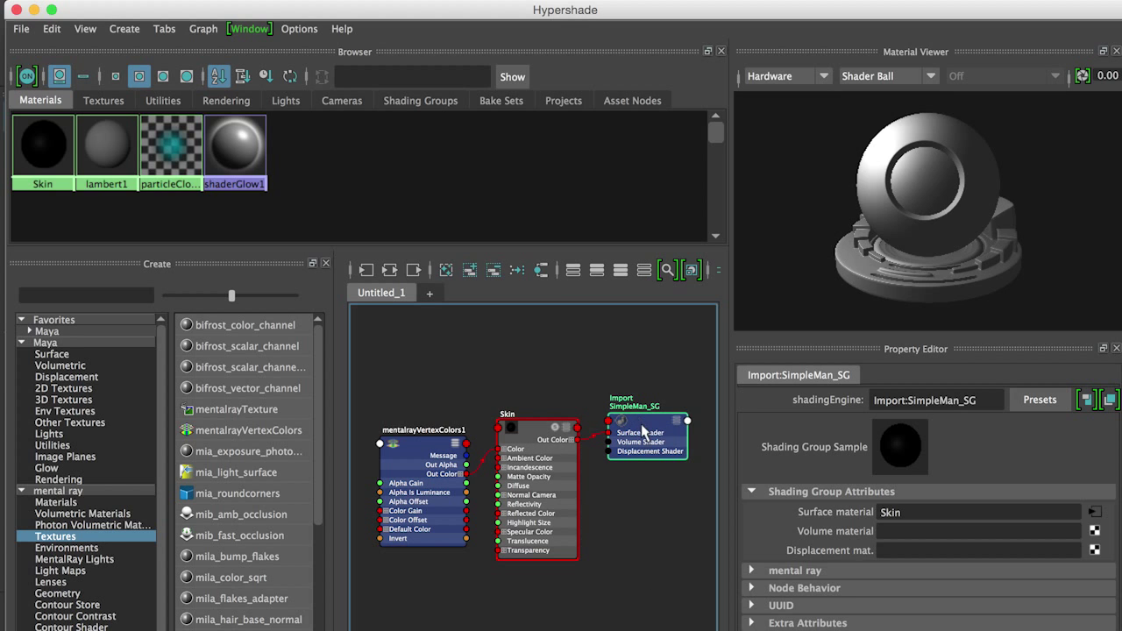
pyautogui.moveTo(647, 427); pyautogui.dragTo(652, 423)
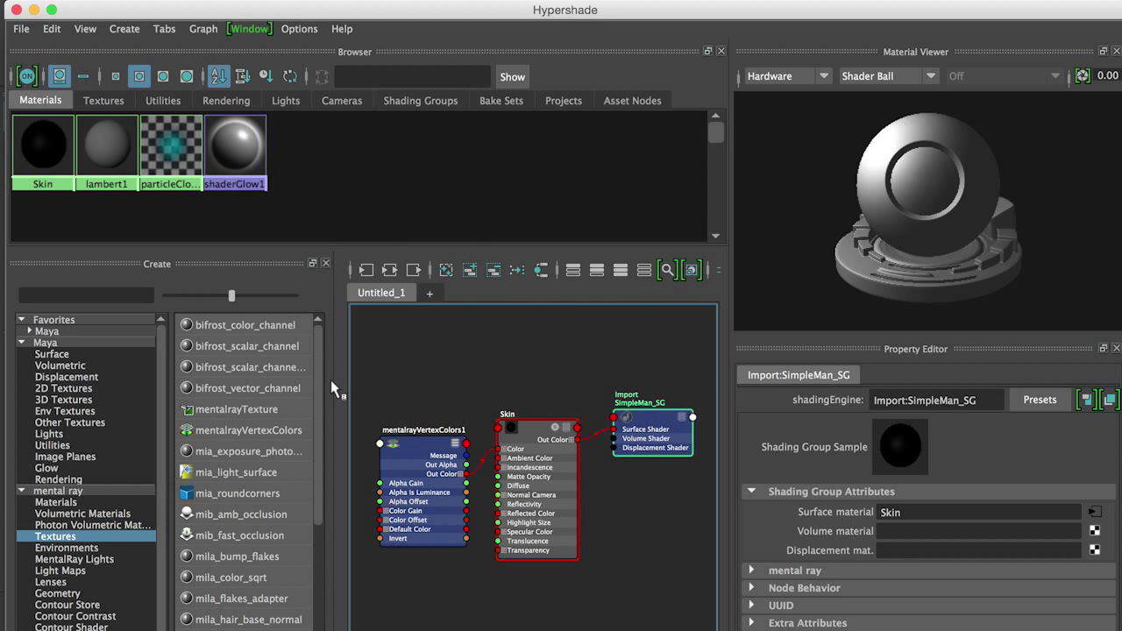
# Enlarge the graph area and extend the shading group's network to include the SimpleHeadShape mesh node
pyautogui.moveTo(341, 376); pyautogui.dragTo(182, 368)
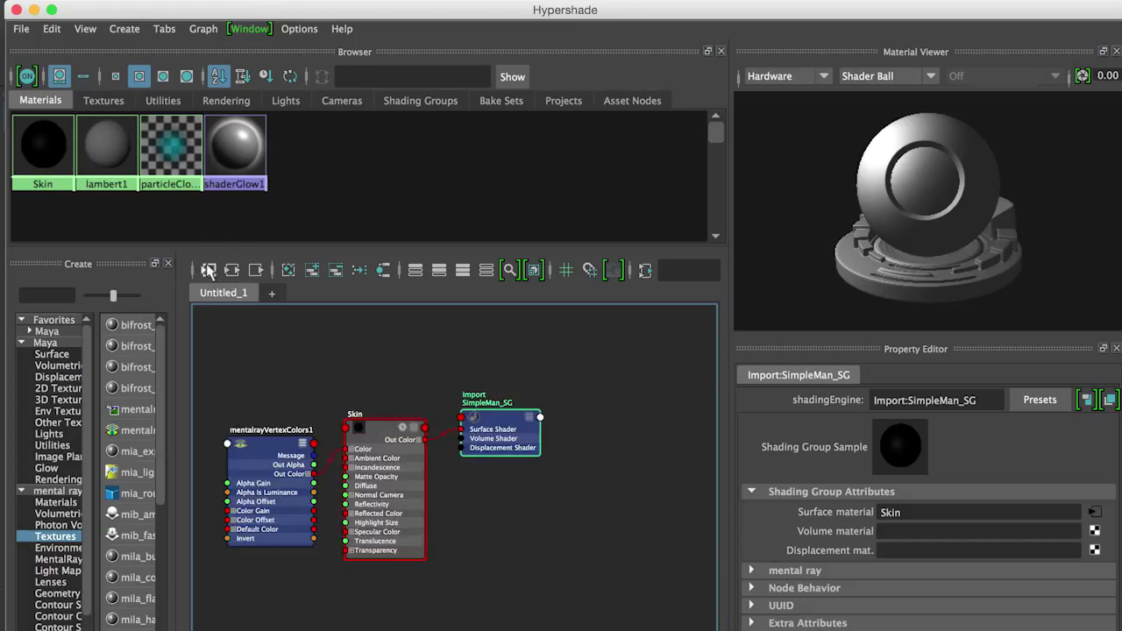
pyautogui.press('a')
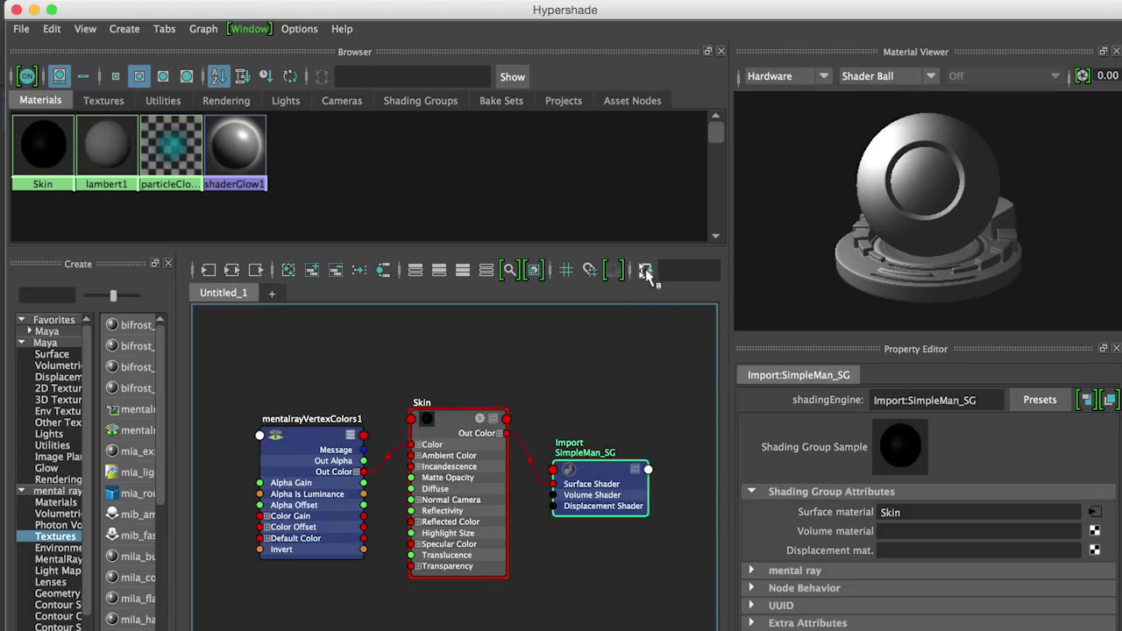
pyautogui.click(645, 271)
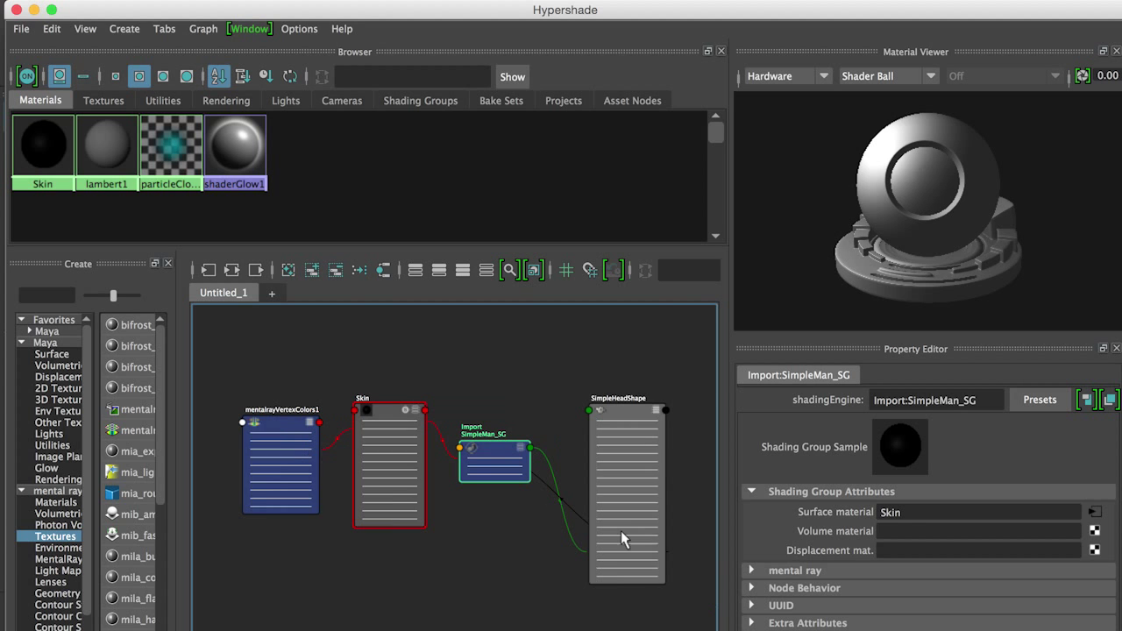
# Move the SimpleHeadShape node ahead of the mentalrayVertexColors node and show the attributes of the graphed nodes
pyautogui.moveTo(608, 404); pyautogui.dragTo(178, 385)
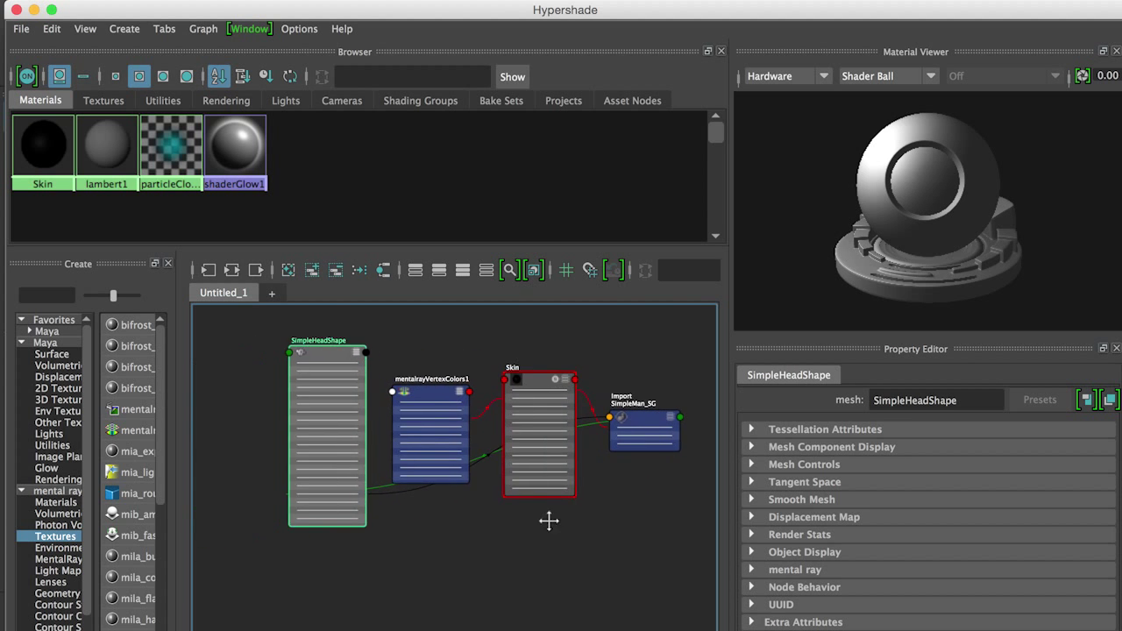
pyautogui.moveTo(327, 360); pyautogui.dragTo(334, 370)
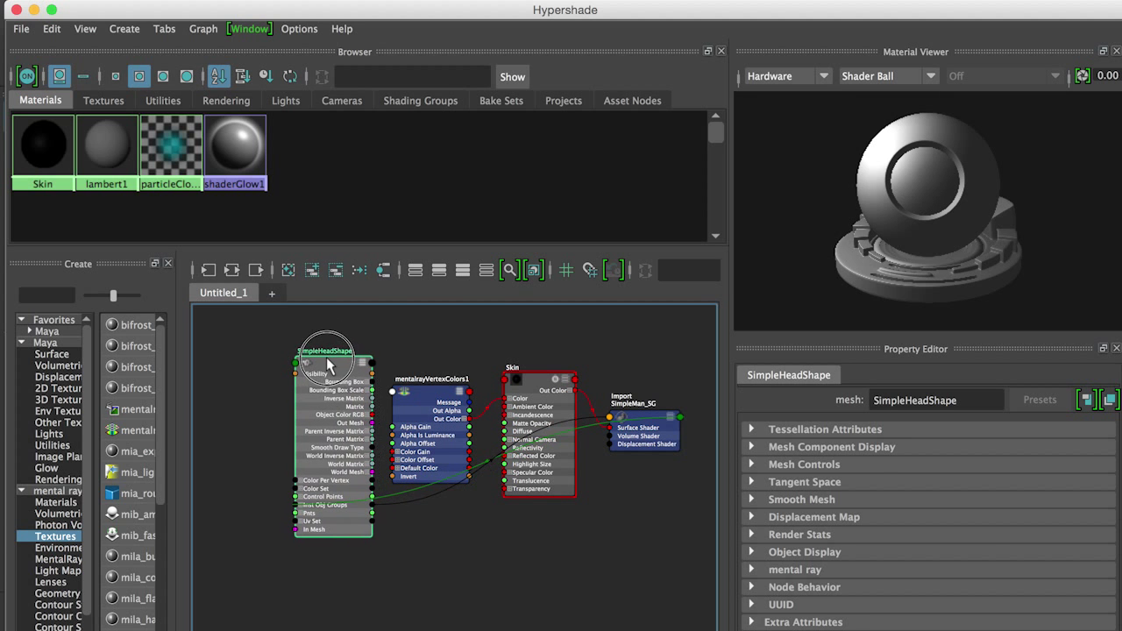
pyautogui.moveTo(438, 397); pyautogui.dragTo(435, 388)
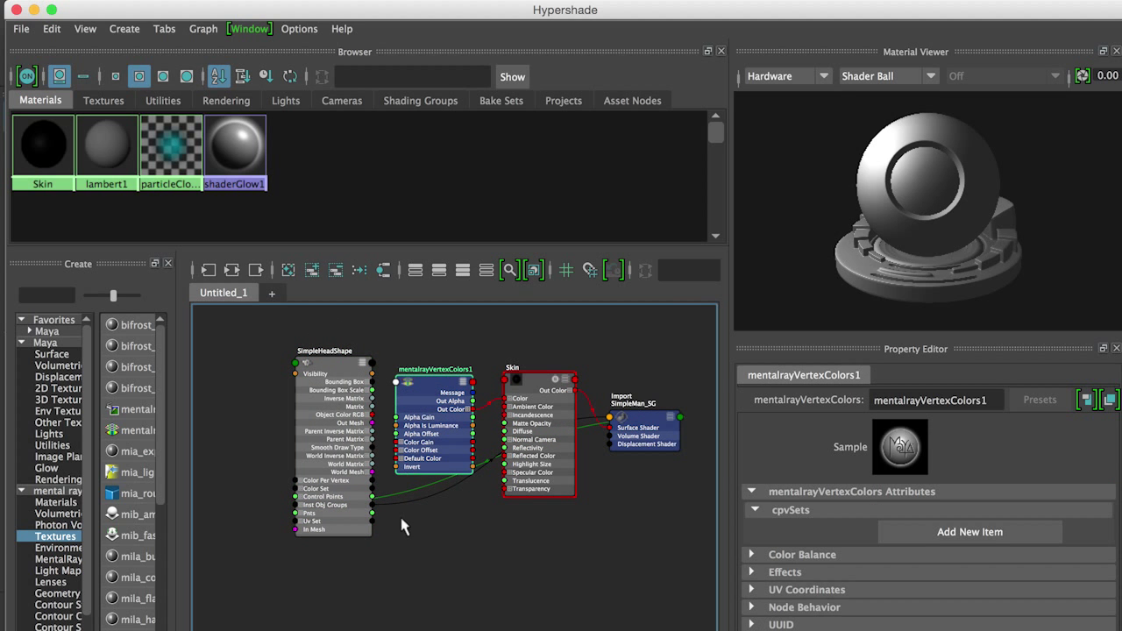
# Connect the Color Name of Color Set[0] on the SimpleHeadShape node to the cpvSets input of mentalrayVertexColors1
pyautogui.moveTo(395, 537)
pyautogui.keyDown('alt'); pyautogui.mouseDown(button='right')
pyautogui.moveTo(394, 524)
pyautogui.moveTo(609, 501)
pyautogui.moveTo(549, 553)
pyautogui.moveTo(588, 630)
pyautogui.moveTo(483, 521)
pyautogui.moveTo(483, 591)
pyautogui.moveTo(526, 571)
pyautogui.mouseUp(button='right'); pyautogui.keyUp('alt')
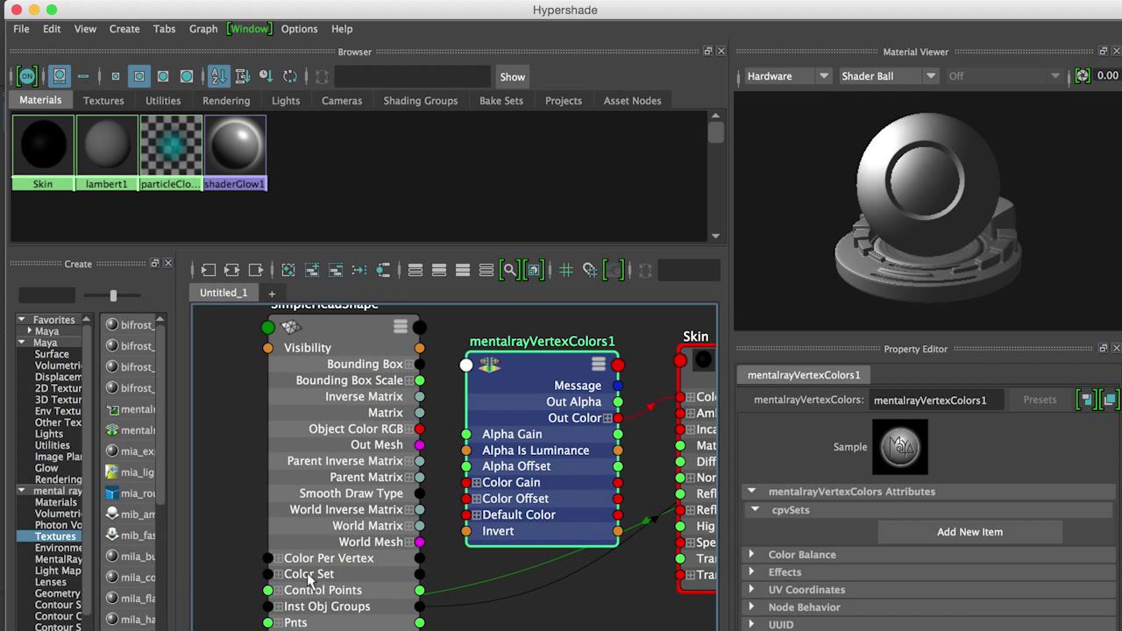
pyautogui.click(278, 575)
pyautogui.click(290, 592)
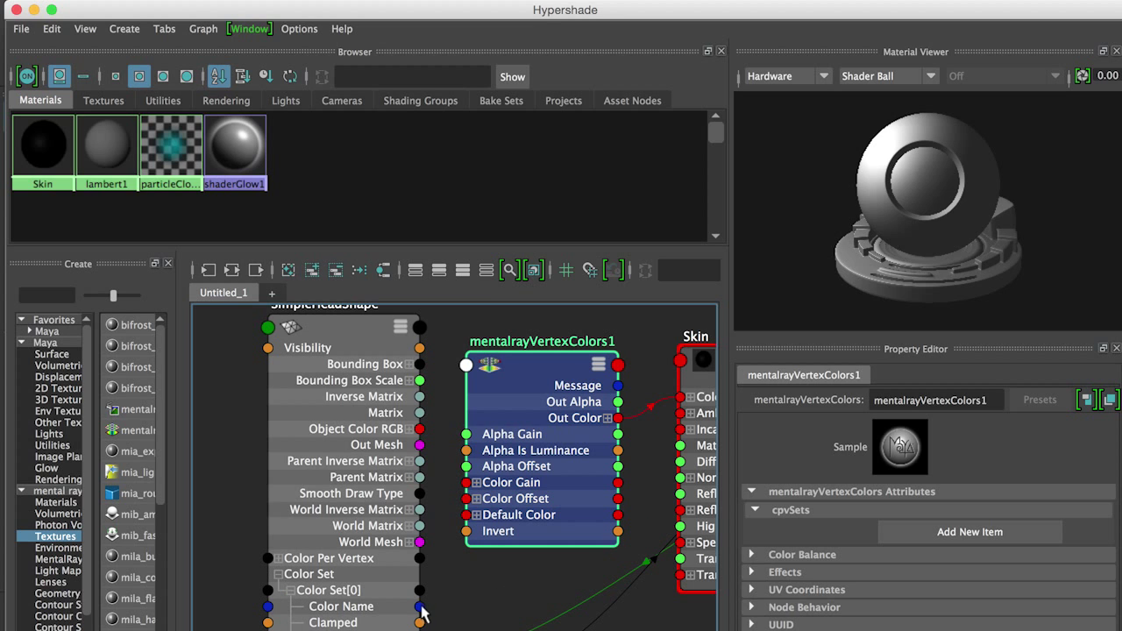
pyautogui.moveTo(420, 606); pyautogui.dragTo(465, 364)
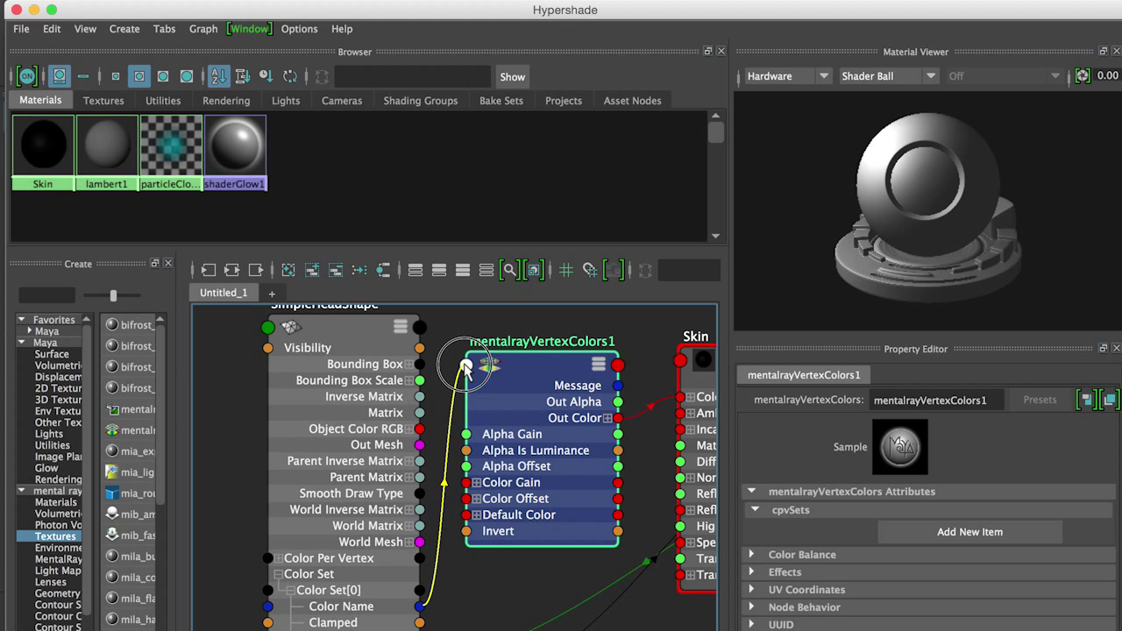
pyautogui.moveTo(465, 369); pyautogui.dragTo(488, 369)
pyautogui.click(509, 376)
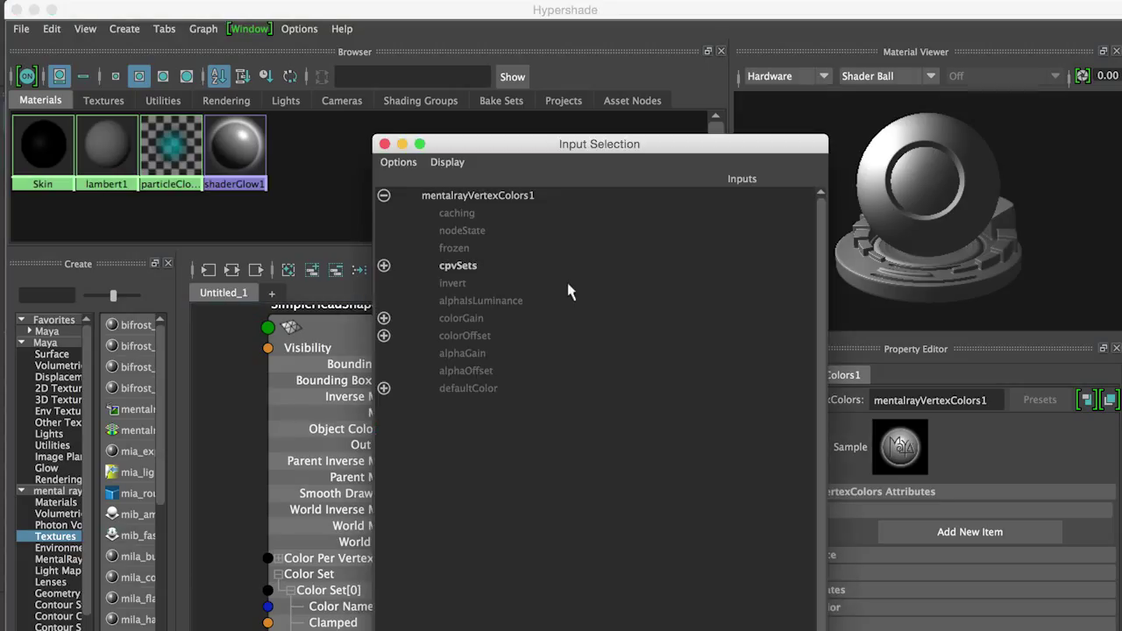
pyautogui.click(384, 266)
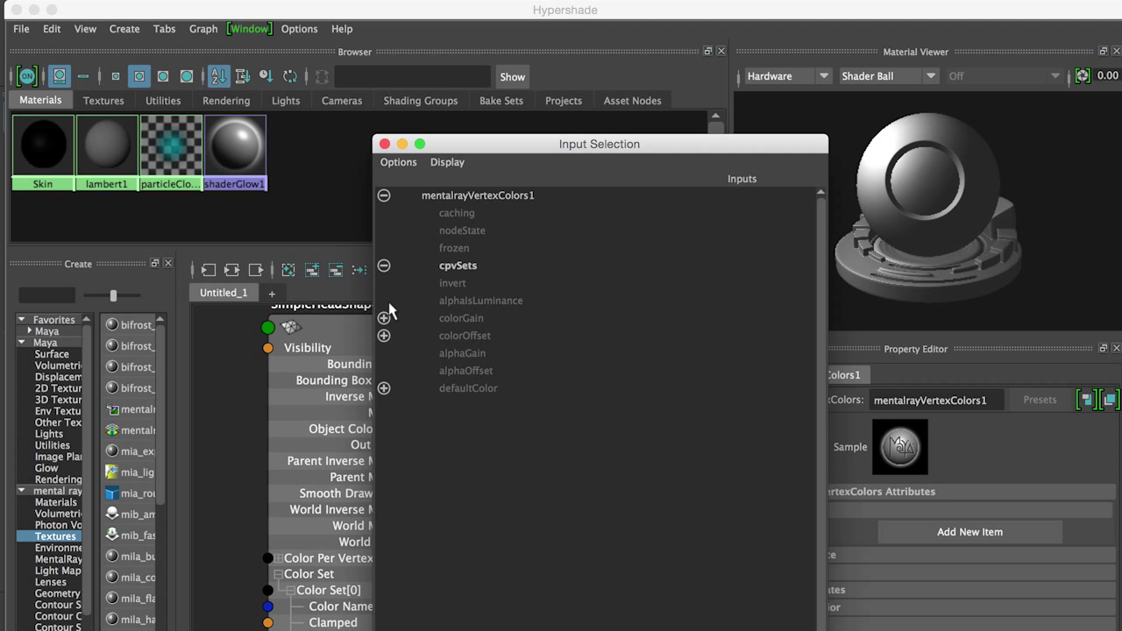
pyautogui.click(458, 266)
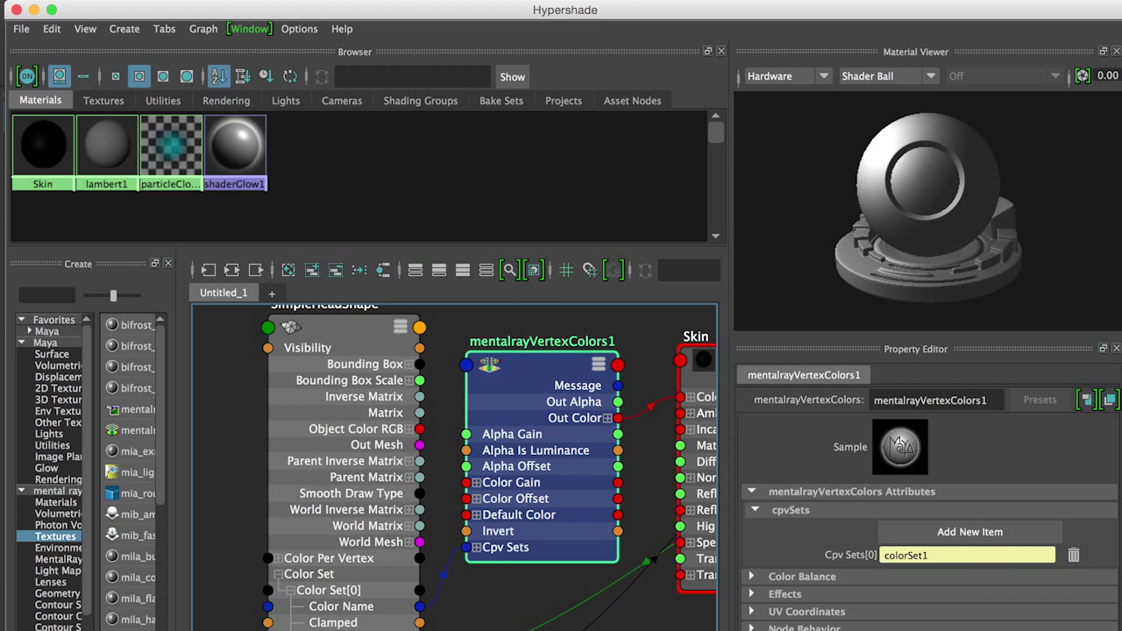
# Detach the Color Name connection, reconnect it to cpvSets on mentalrayVertexColors1, and expand that node's Cpv Sets attribute
pyautogui.click(427, 604)
pyautogui.moveTo(421, 611); pyautogui.dragTo(513, 375)
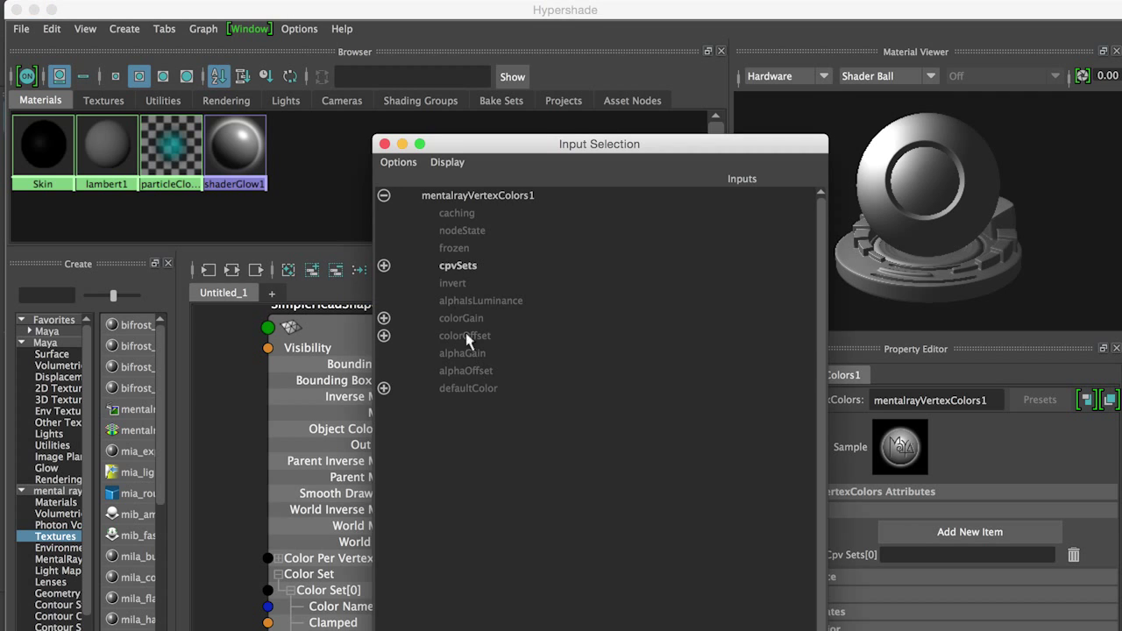
pyautogui.click(458, 265)
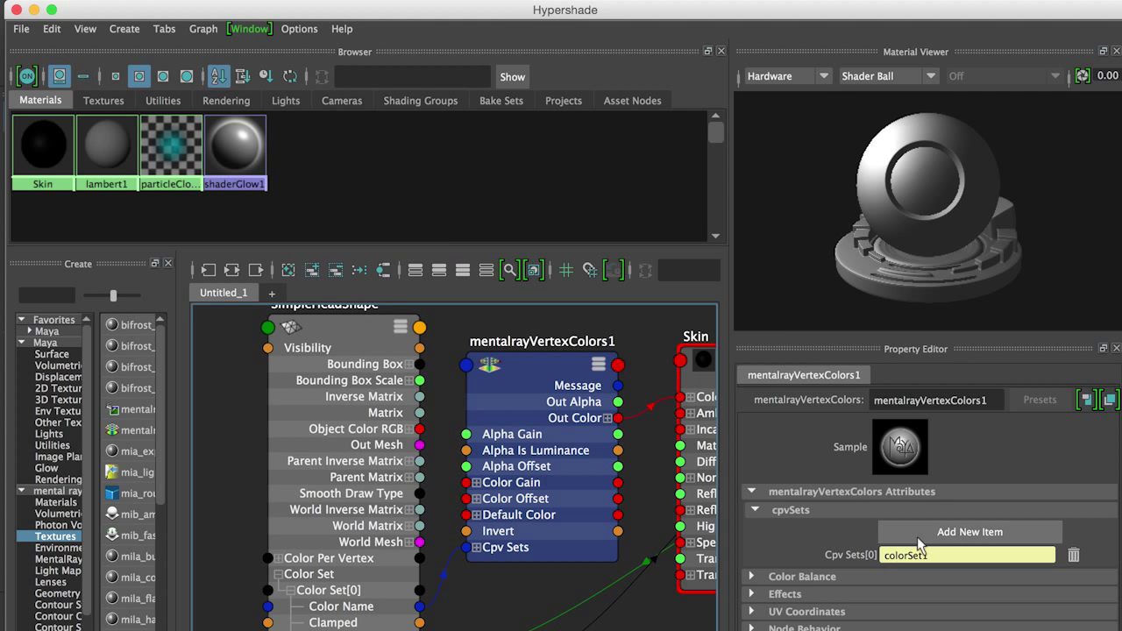
pyautogui.click(476, 547)
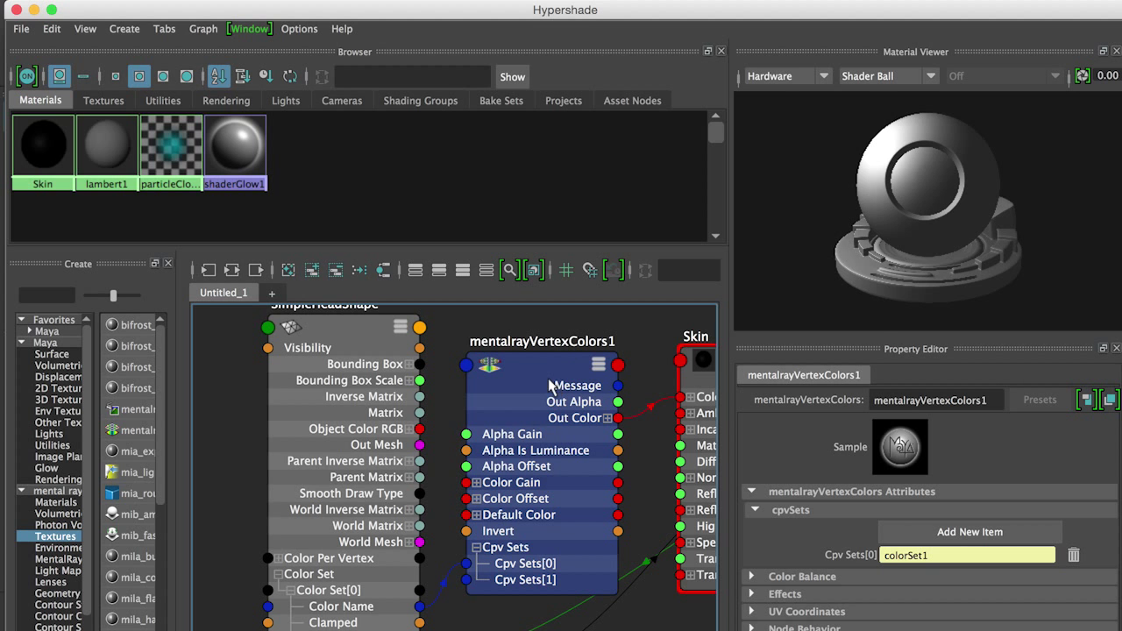
# Move the Hypershade window aside to uncover the painted head's face in the perspective viewport
pyautogui.moveTo(596, 16); pyautogui.dragTo(570, 55)
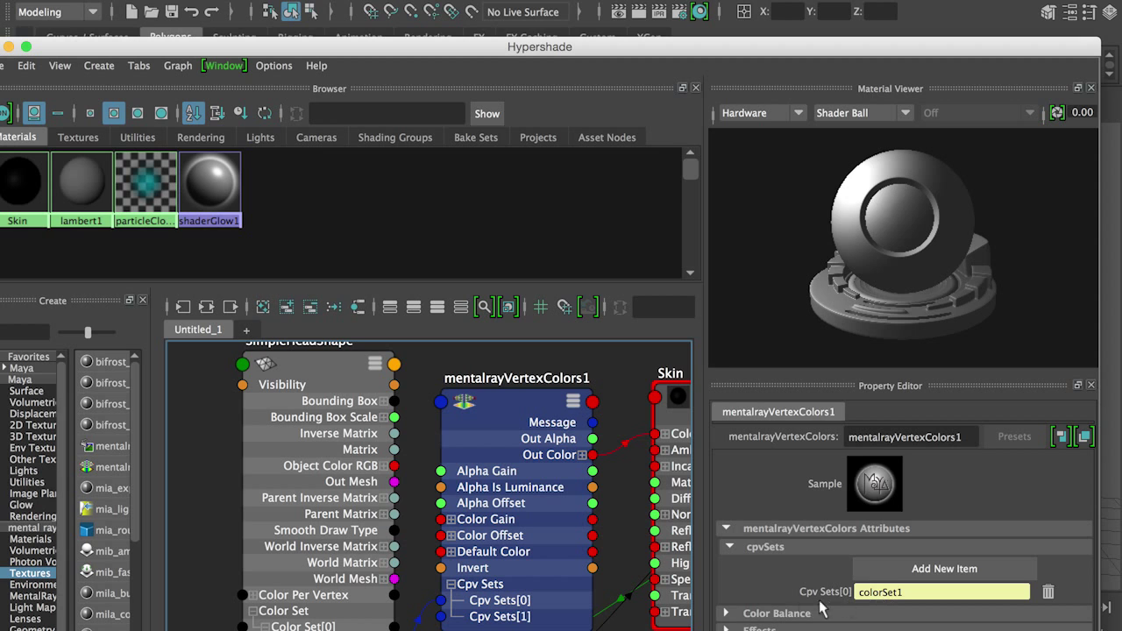
pyautogui.moveTo(604, 55); pyautogui.dragTo(617, 413)
pyautogui.click(375, 114)
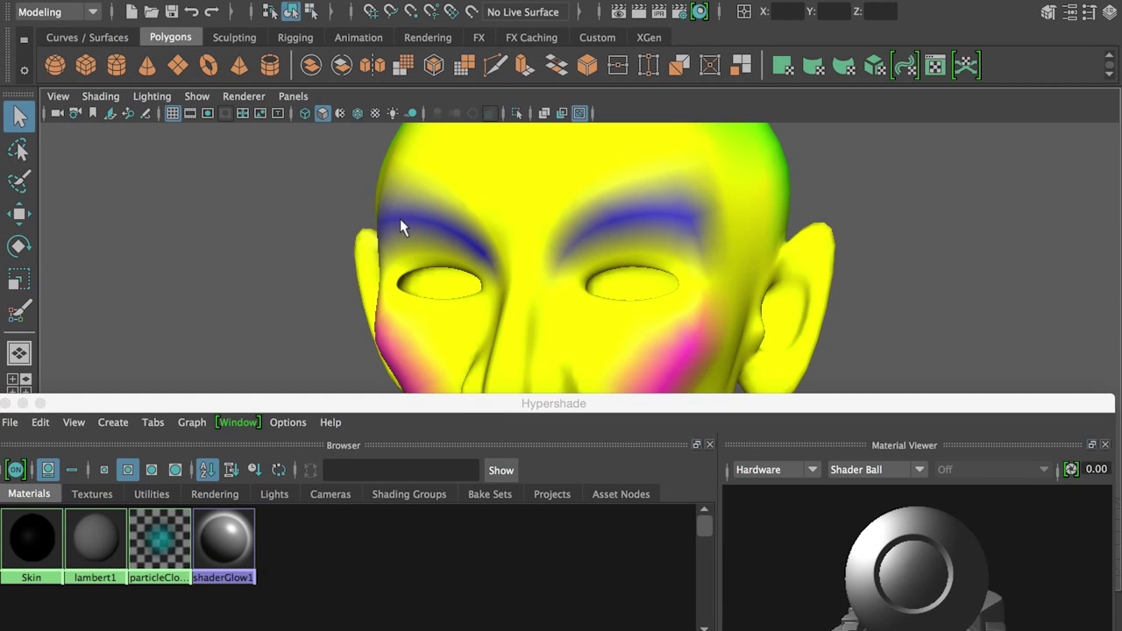
pyautogui.moveTo(482, 406); pyautogui.dragTo(489, 541)
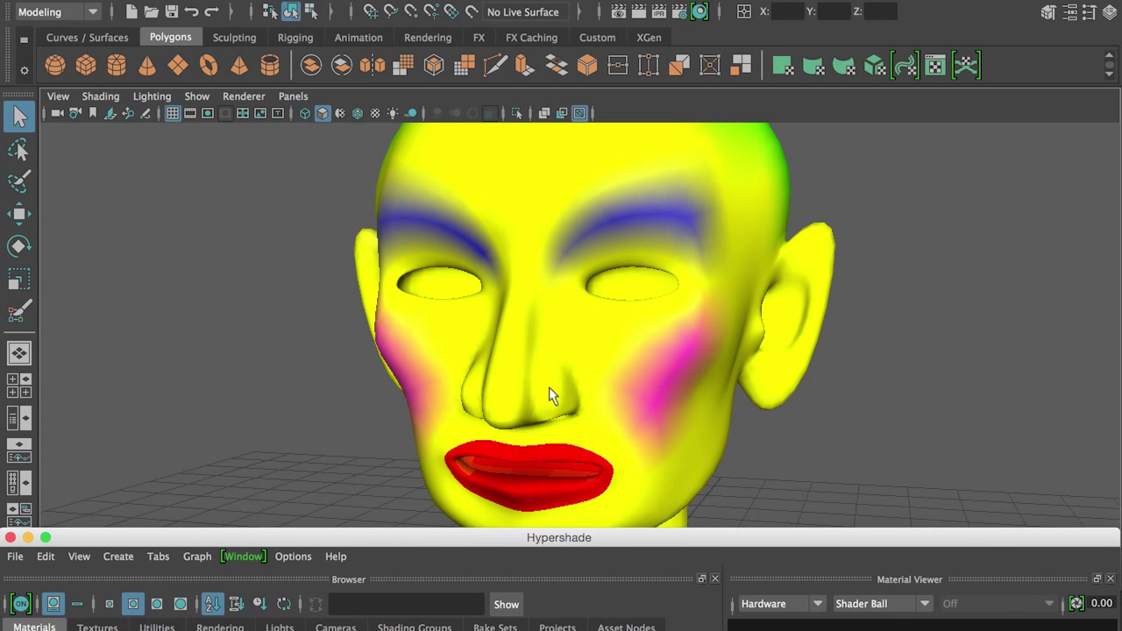
# Render the perspective view with mental ray to examine the head's vertex colours, and close the Render View
pyautogui.click(639, 12)
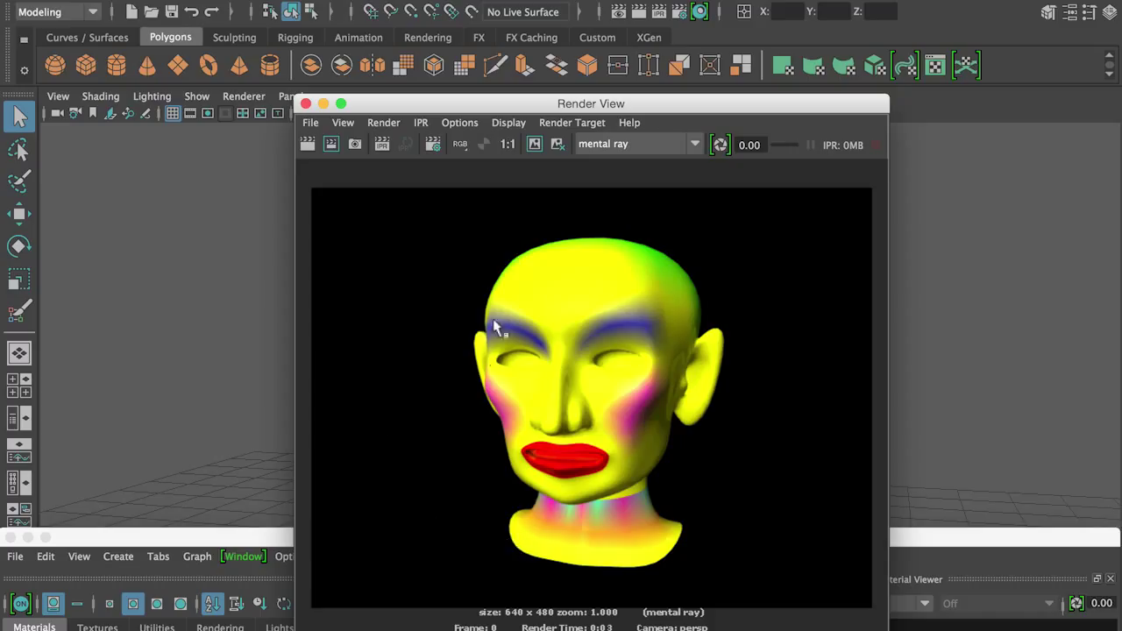
pyautogui.moveTo(589, 111); pyautogui.dragTo(558, 151)
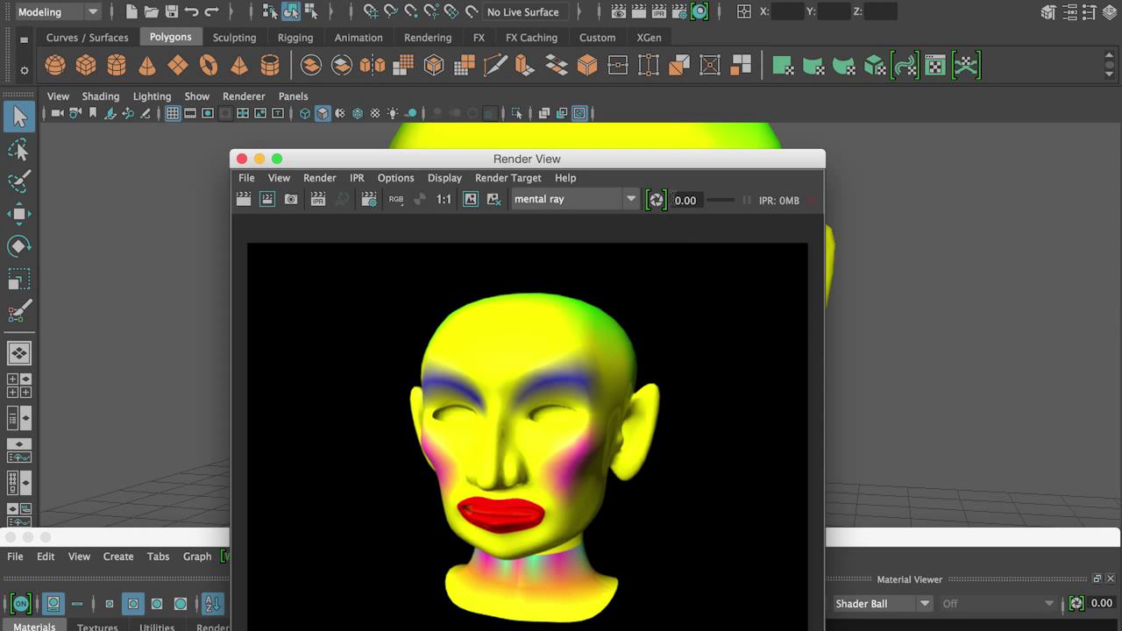
pyautogui.click(241, 159)
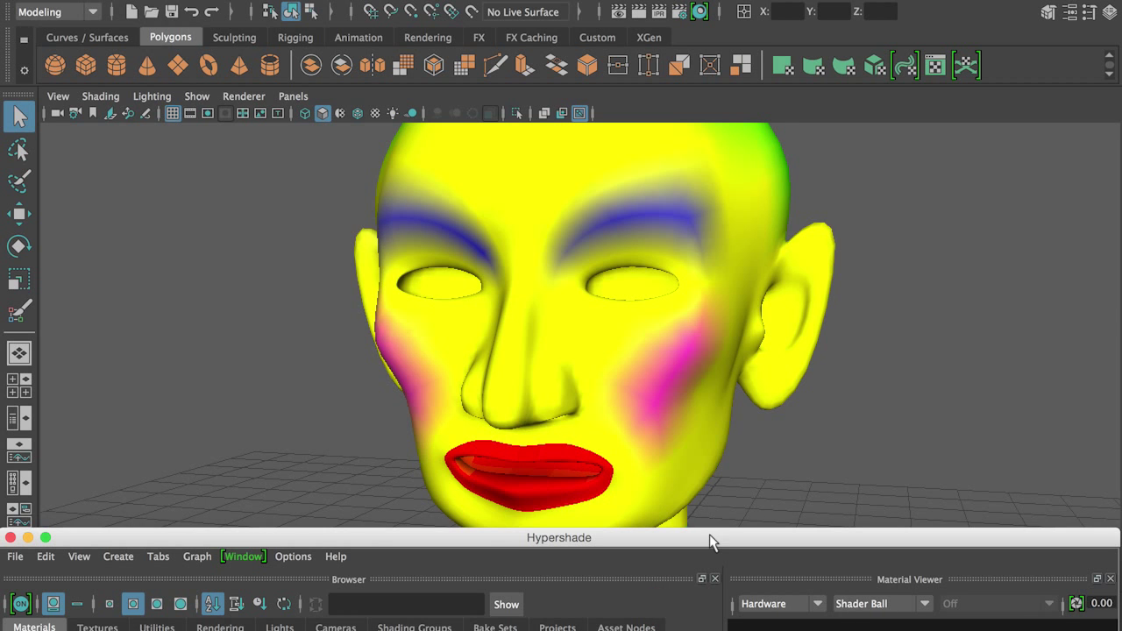
pyautogui.moveTo(709, 537); pyautogui.dragTo(743, 55)
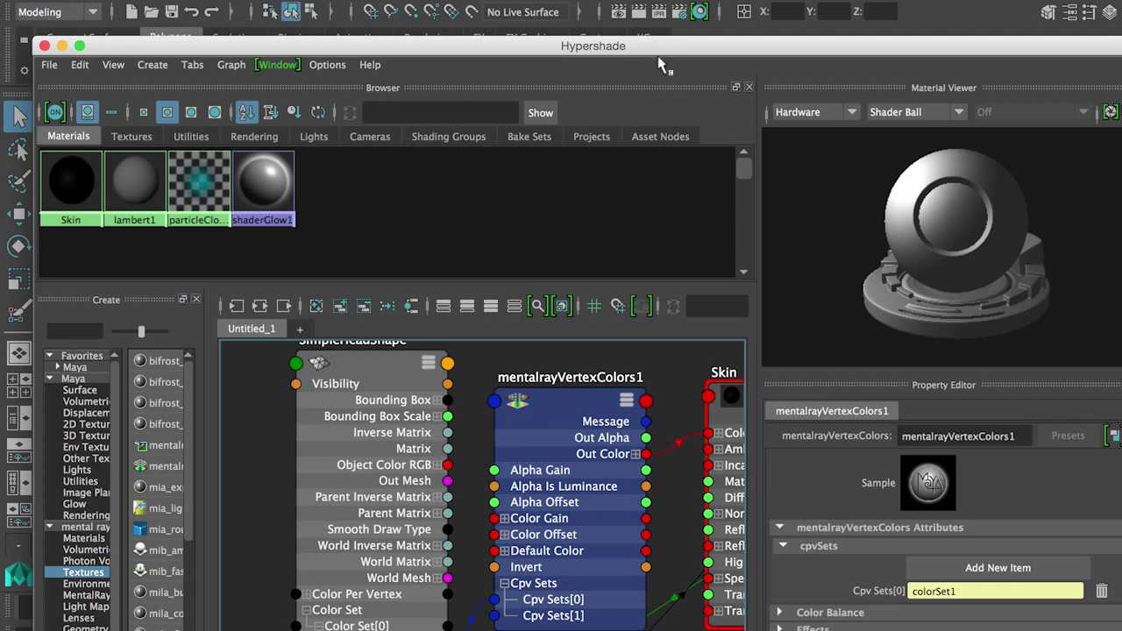
pyautogui.moveTo(659, 58); pyautogui.dragTo(635, 524)
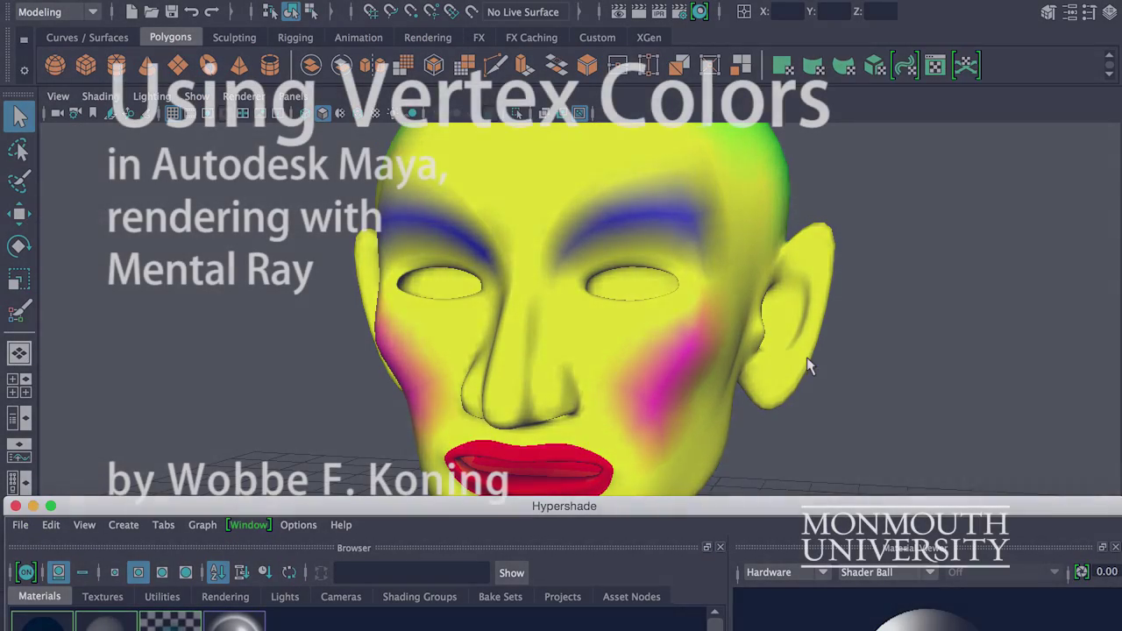